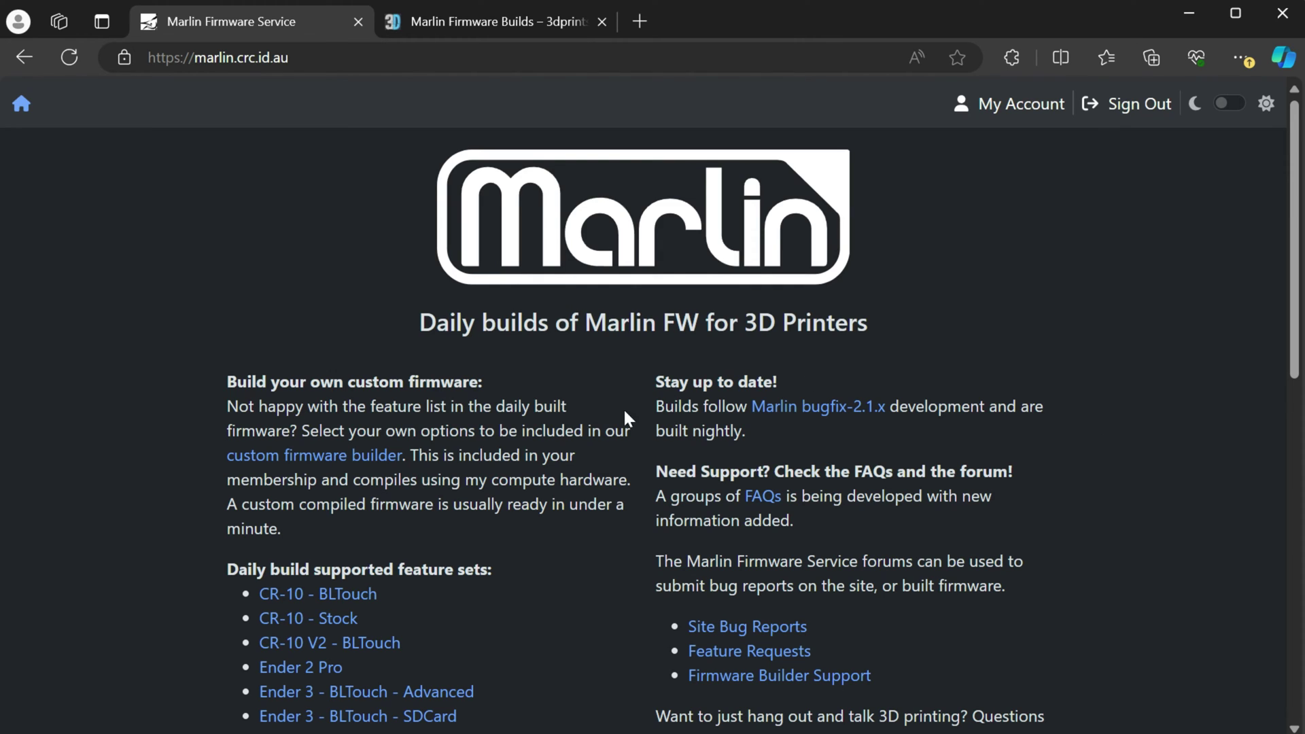
# Step: Download the newest Ender 3 - SKR Mini E3 v3.0 - BLTouch daily build, then go back home
pyautogui.scroll(-2, 543, 424)
pyautogui.scroll(-4, 507, 427)
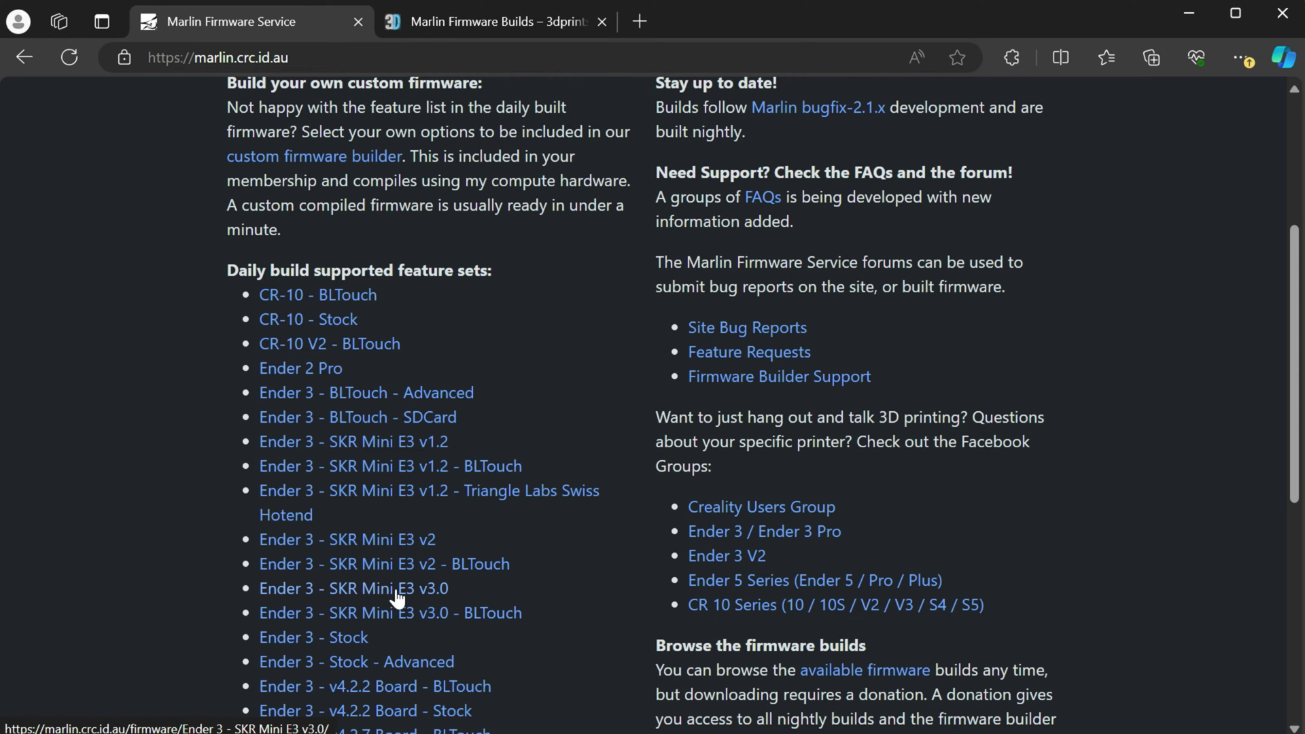
pyautogui.click(439, 615)
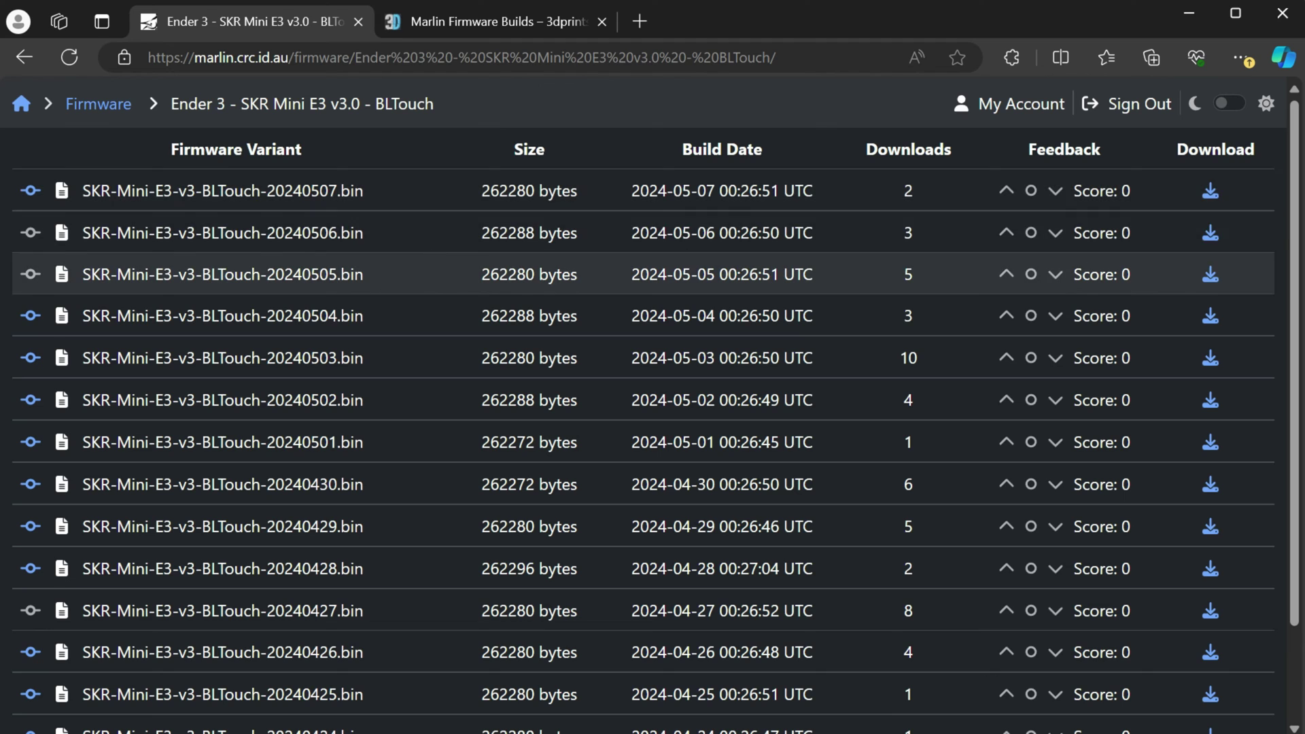
pyautogui.click(1211, 194)
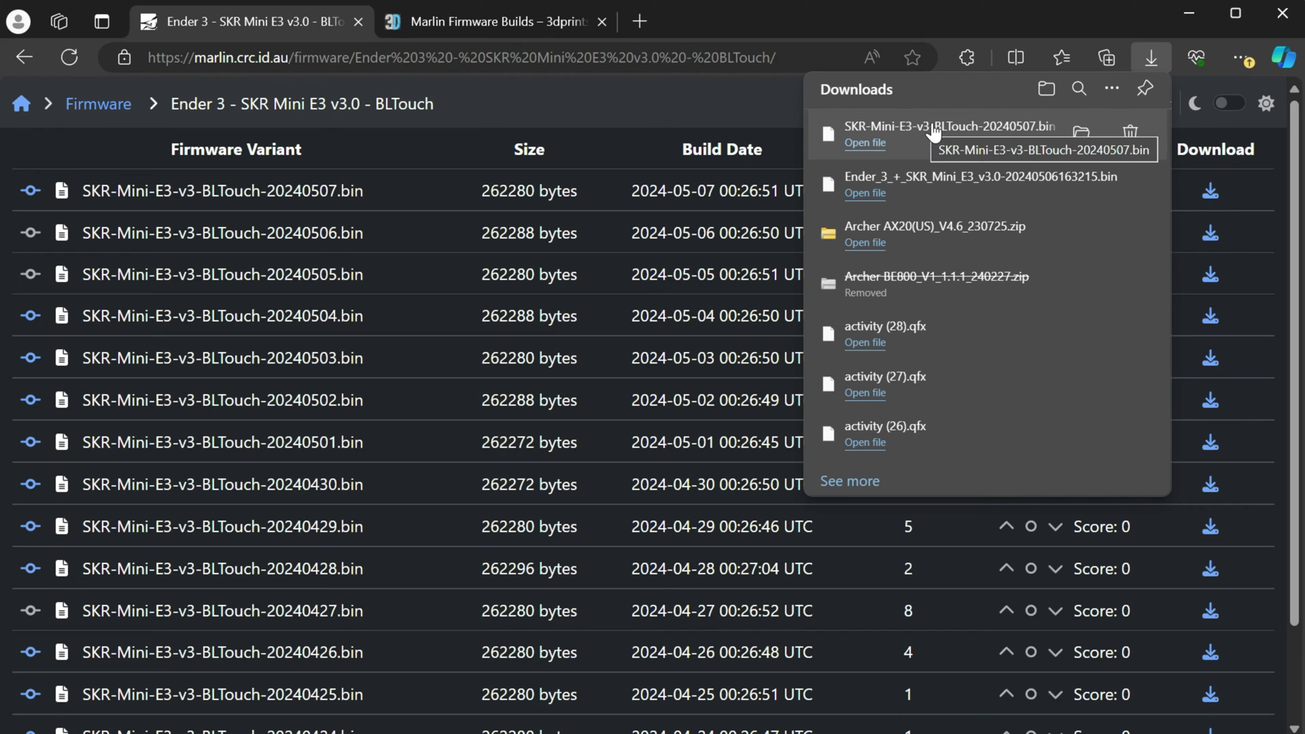
pyautogui.click(688, 125)
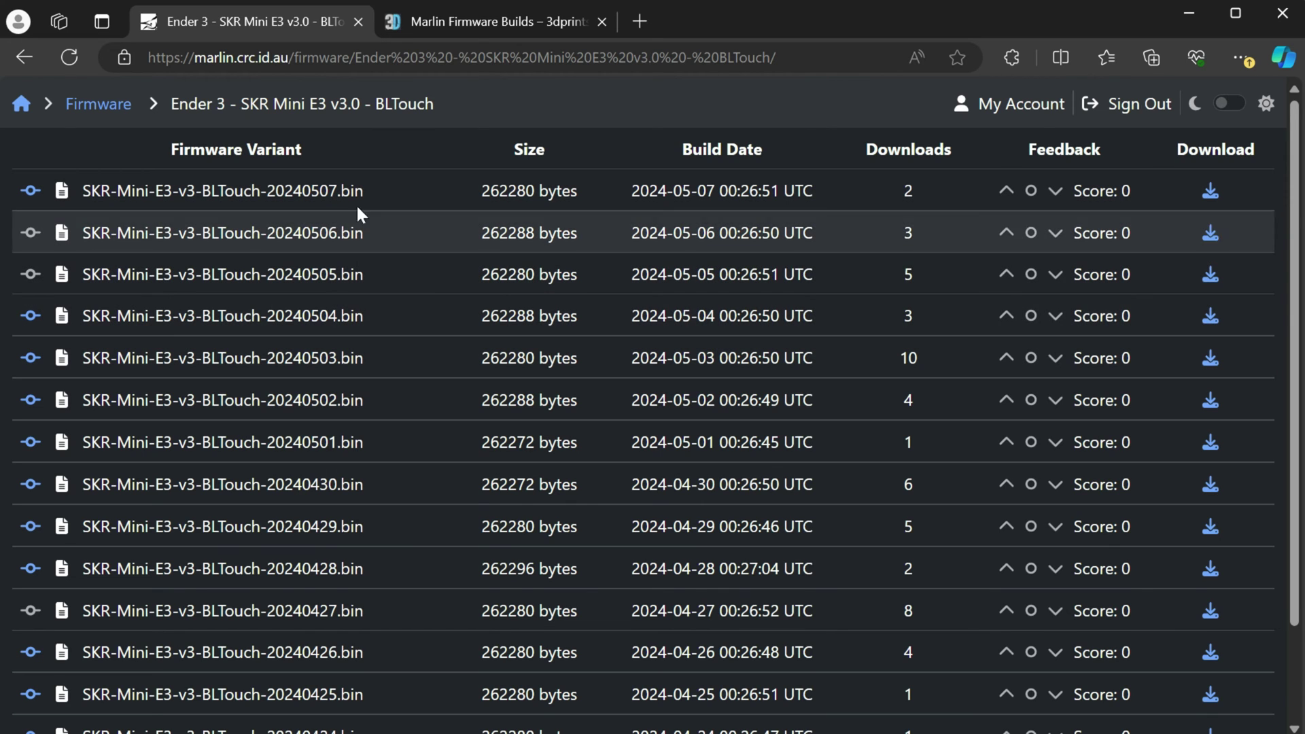
pyautogui.click(98, 103)
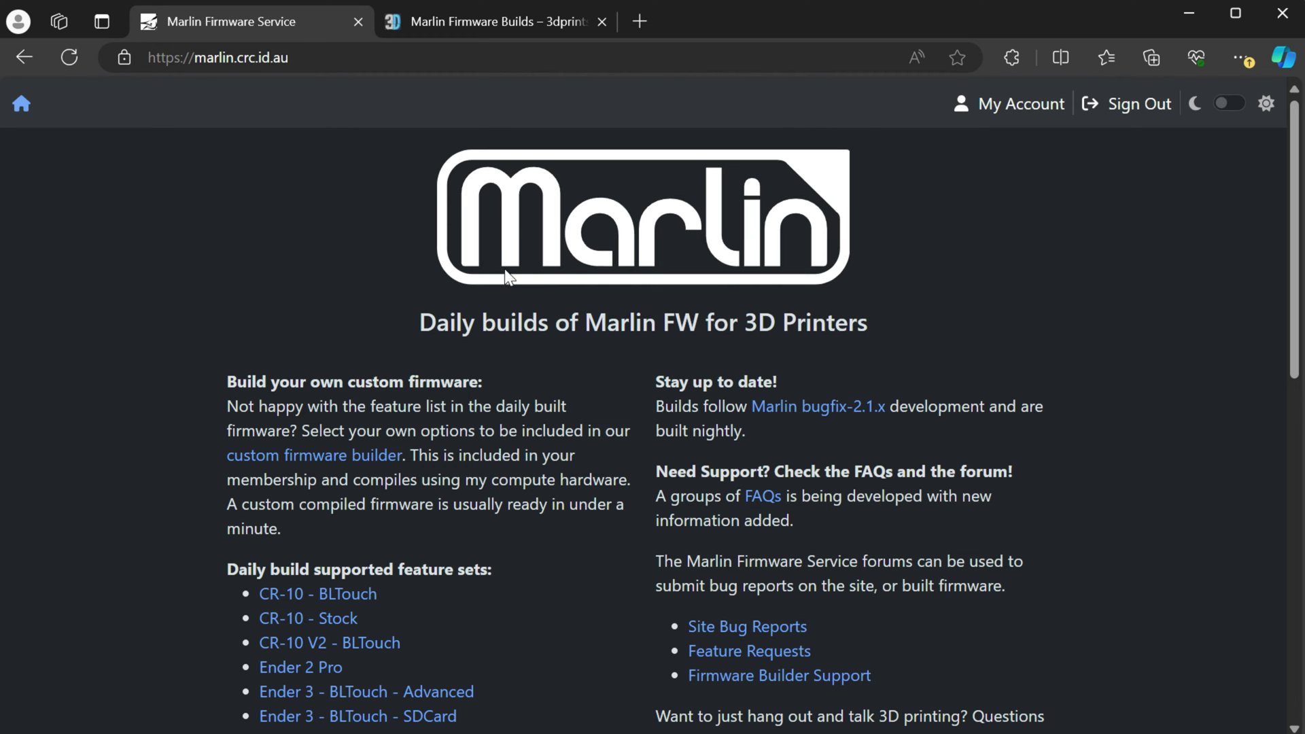
pyautogui.click(504, 20)
pyautogui.scroll(-10, 513, 340)
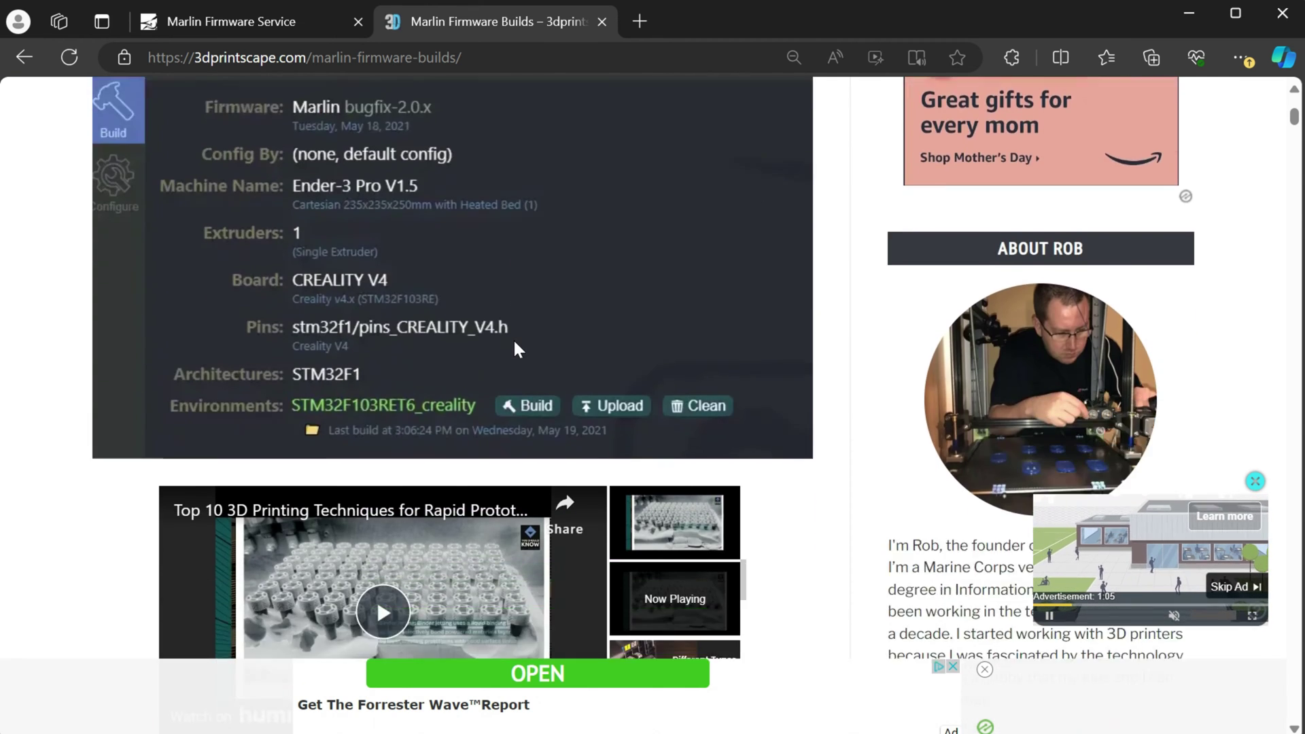
pyautogui.scroll(-15, 515, 341)
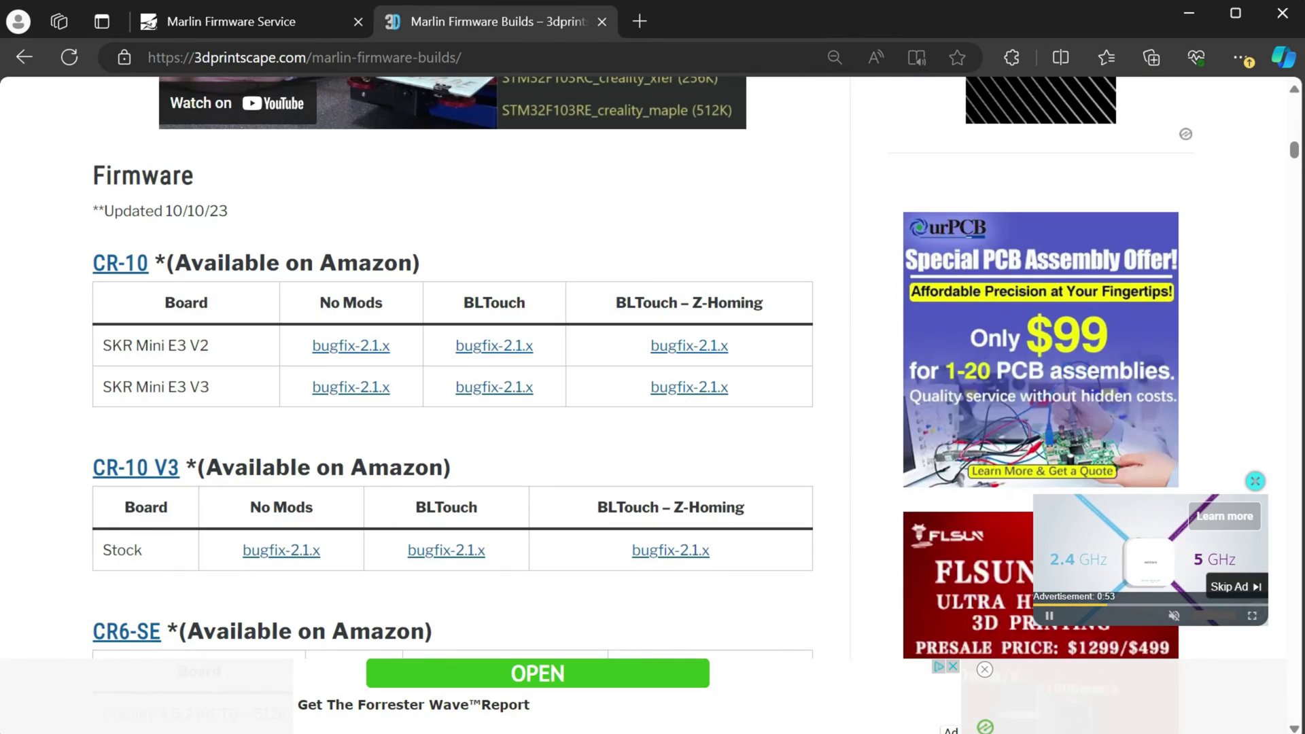
pyautogui.scroll(-1, 272, 433)
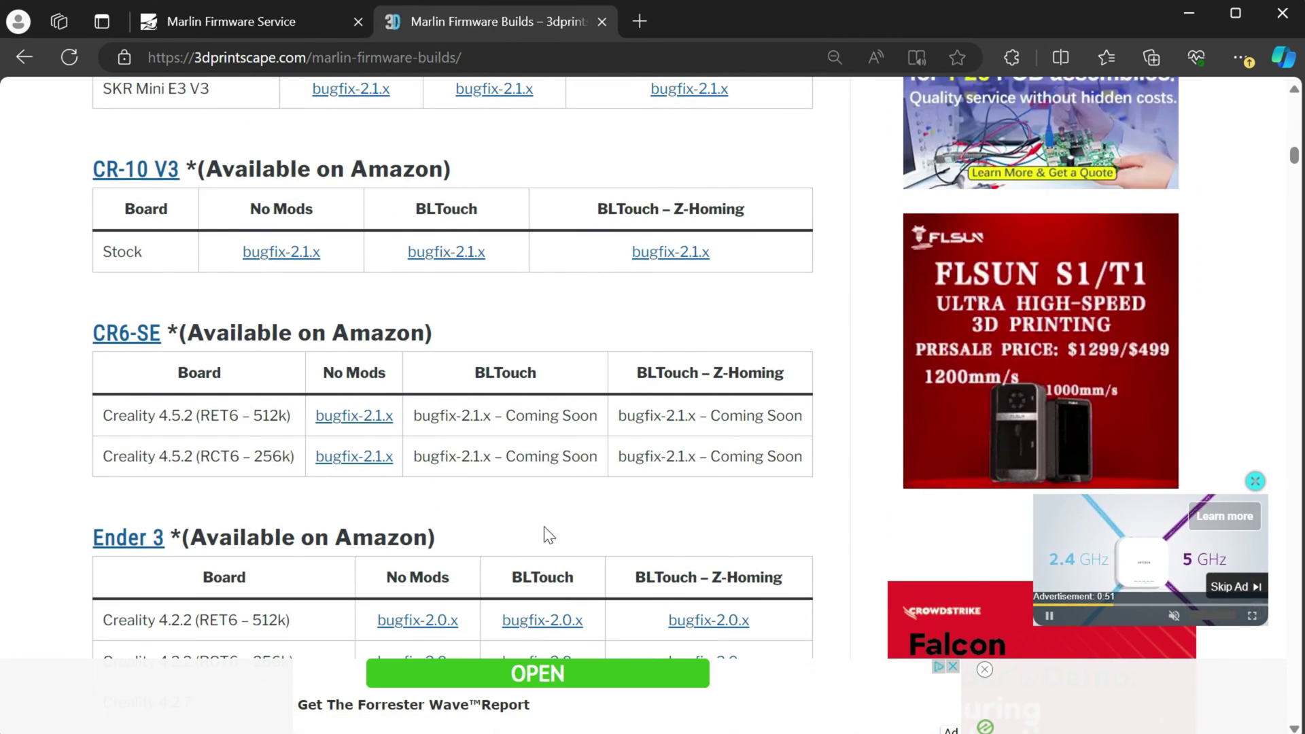
pyautogui.scroll(-7, 601, 515)
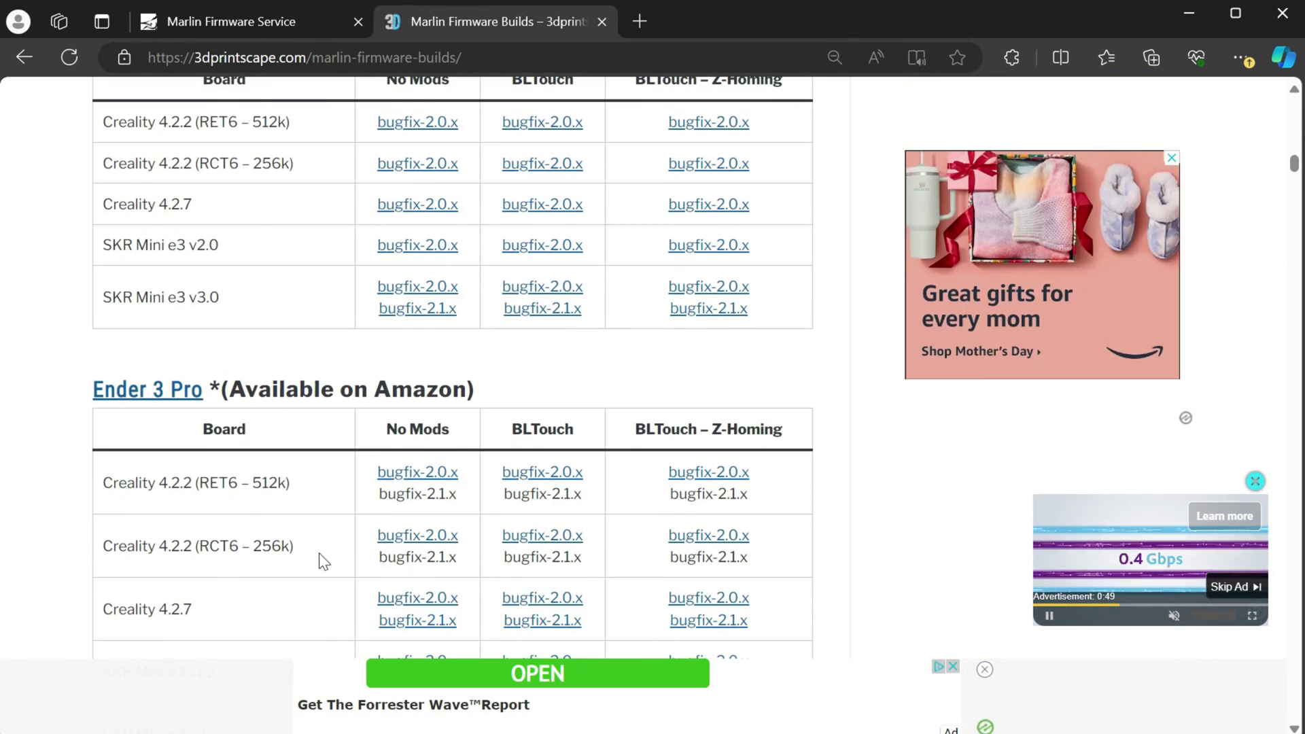
pyautogui.scroll(-6, 285, 539)
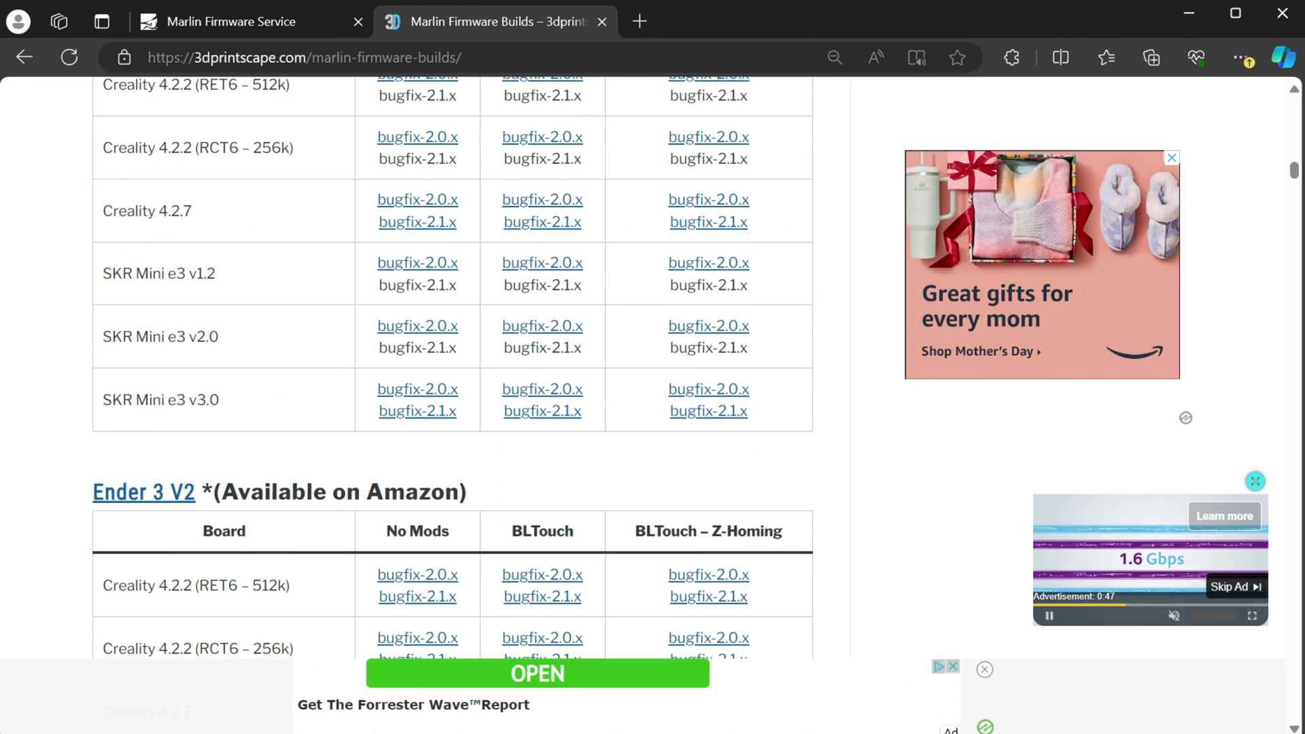
pyautogui.scroll(-2, 275, 516)
pyautogui.scroll(5, 272, 513)
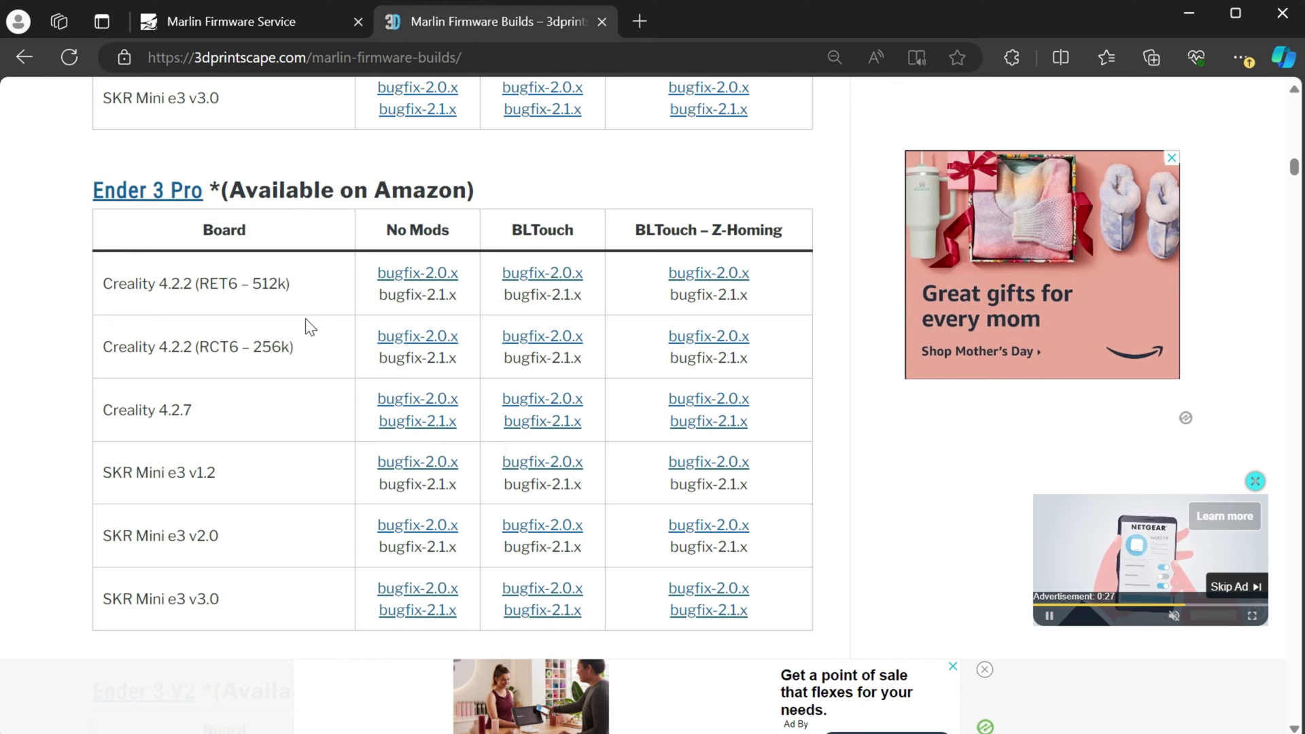
pyautogui.click(276, 25)
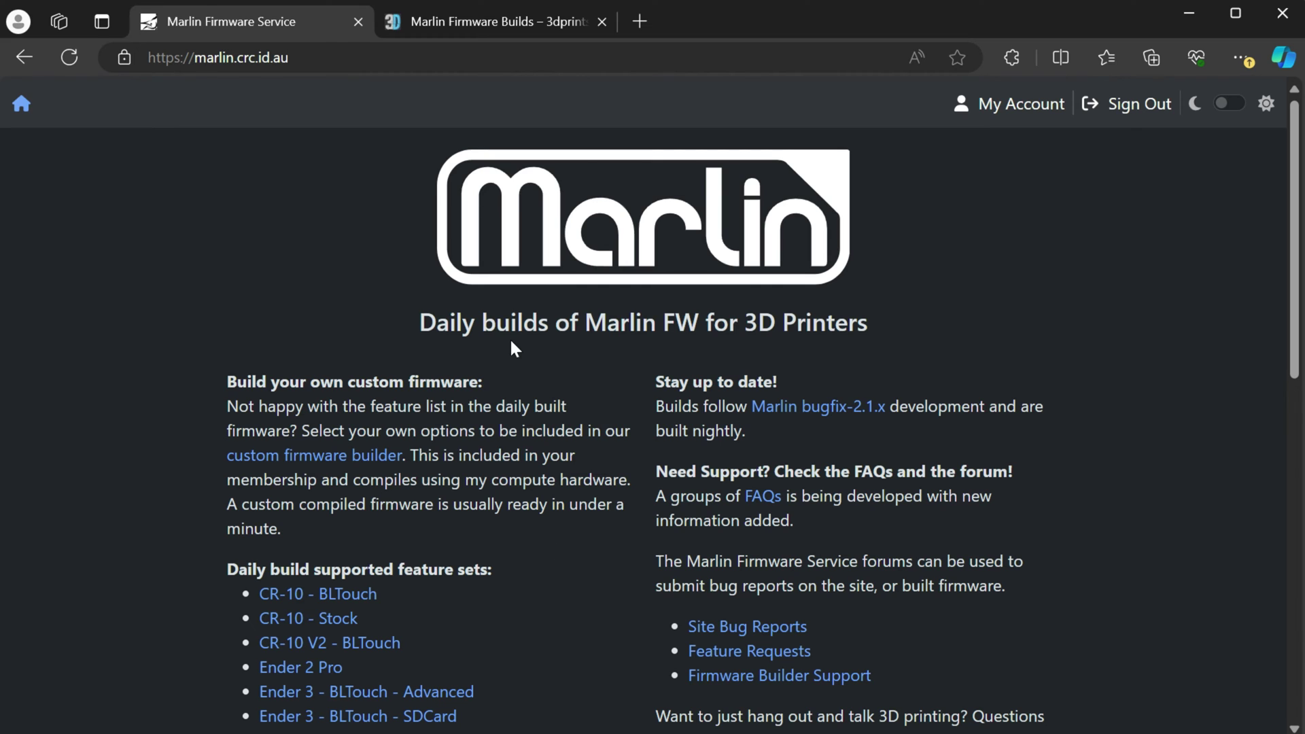
# Step: Go to the custom Firmware Builder and start a new custom build
pyautogui.click(302, 462)
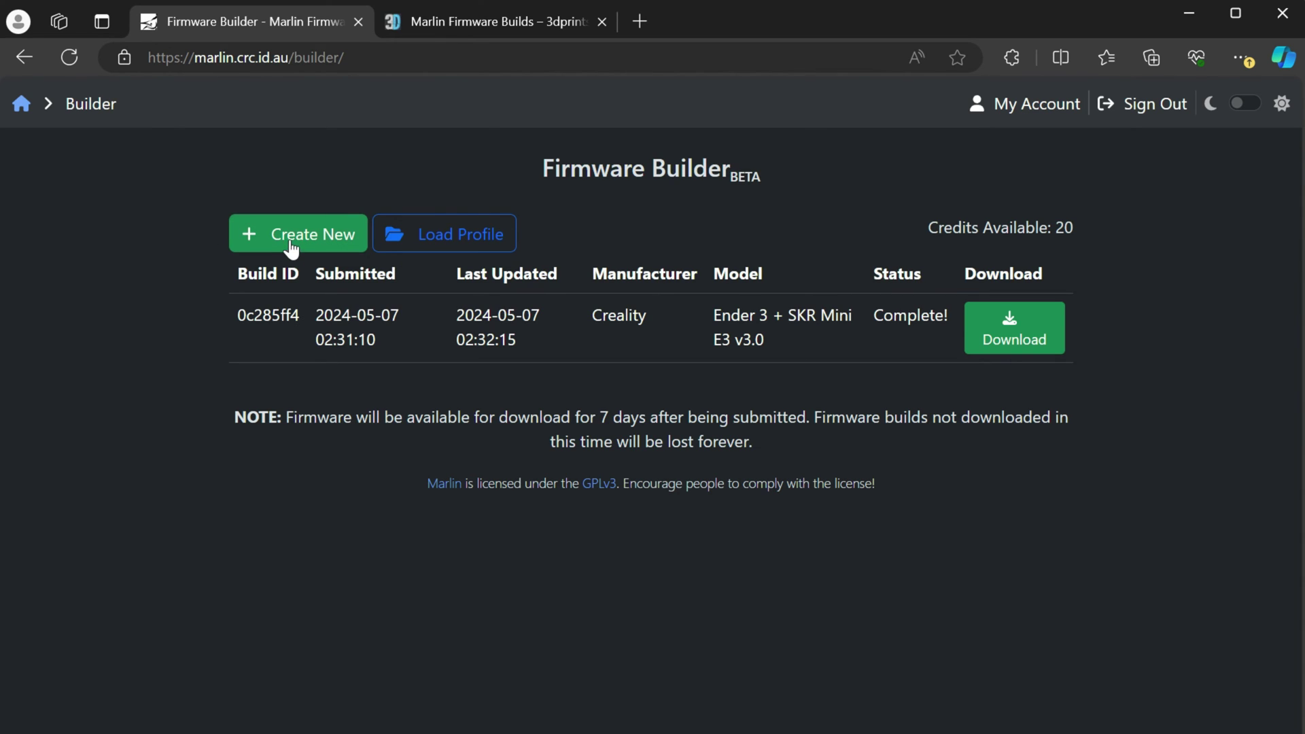
pyautogui.click(299, 249)
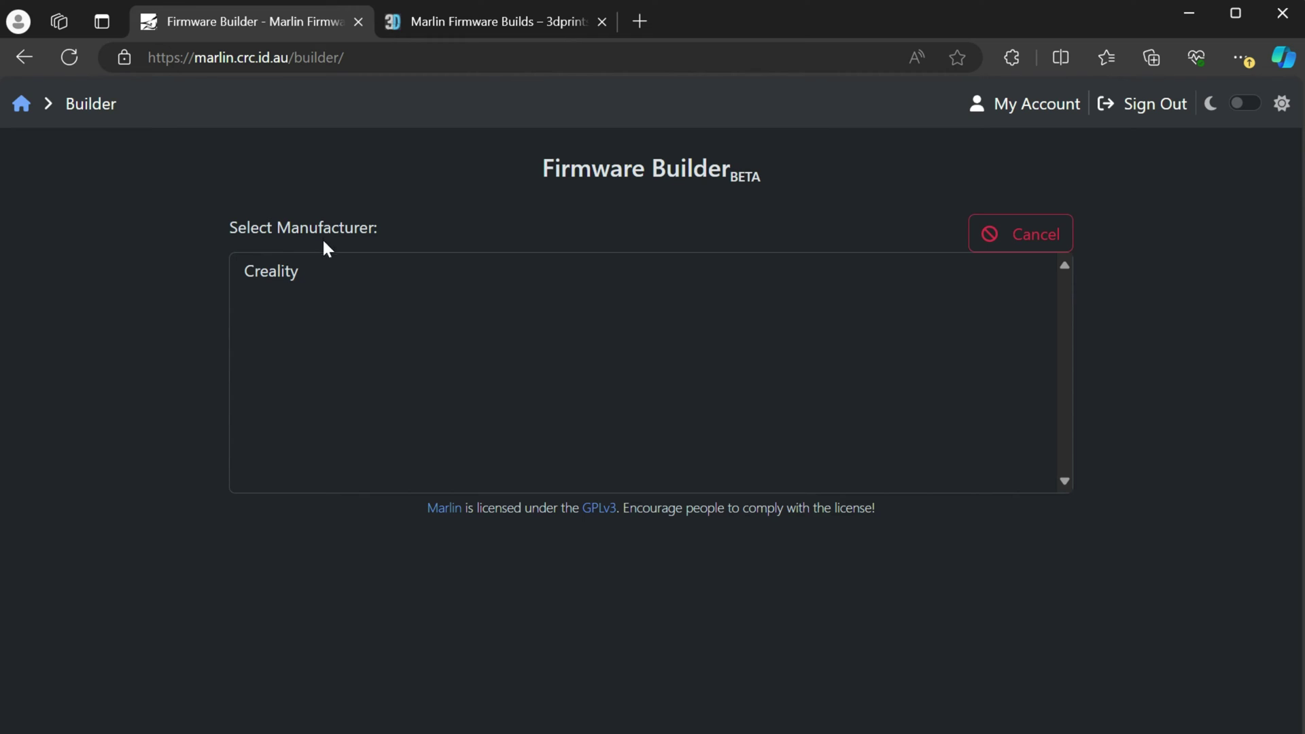
# Step: Choose Creality as the manufacturer and Ender 3 + SKR Mini E3 v2.0 as the model
pyautogui.click(289, 272)
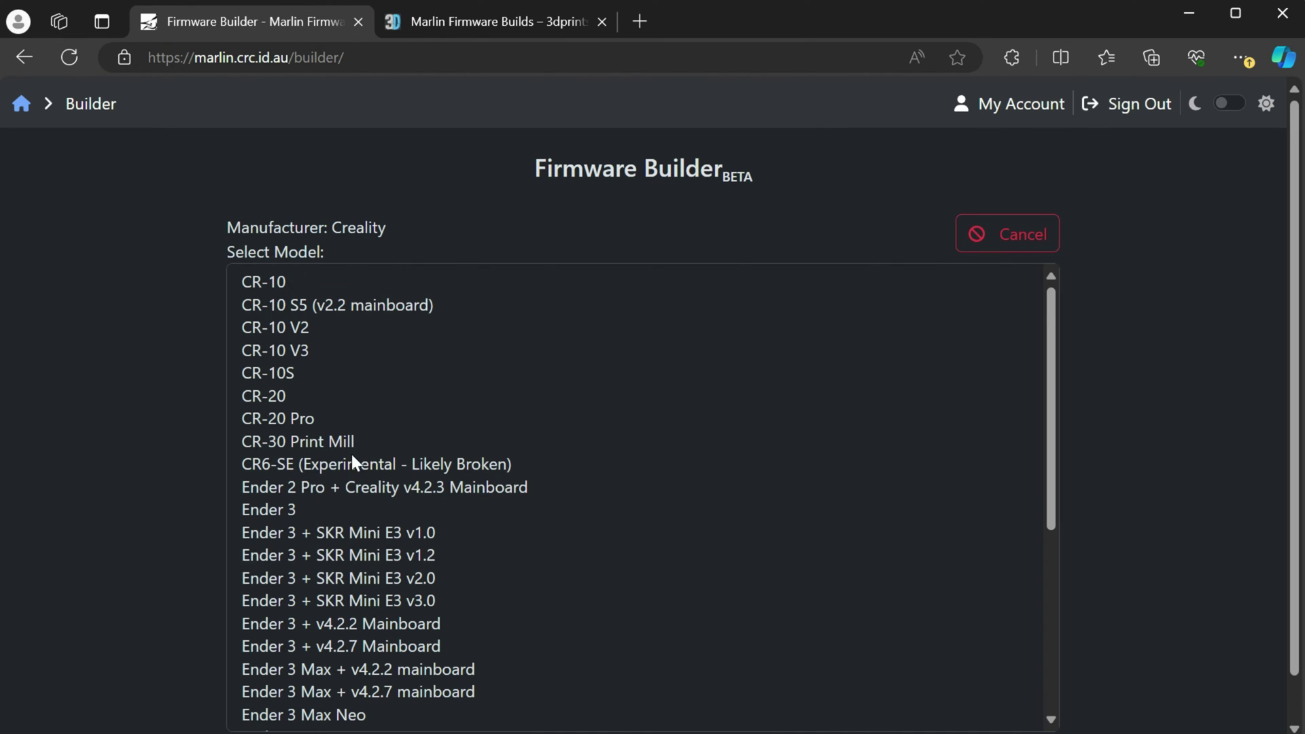
pyautogui.scroll(-2, 352, 456)
pyautogui.scroll(-2, 352, 455)
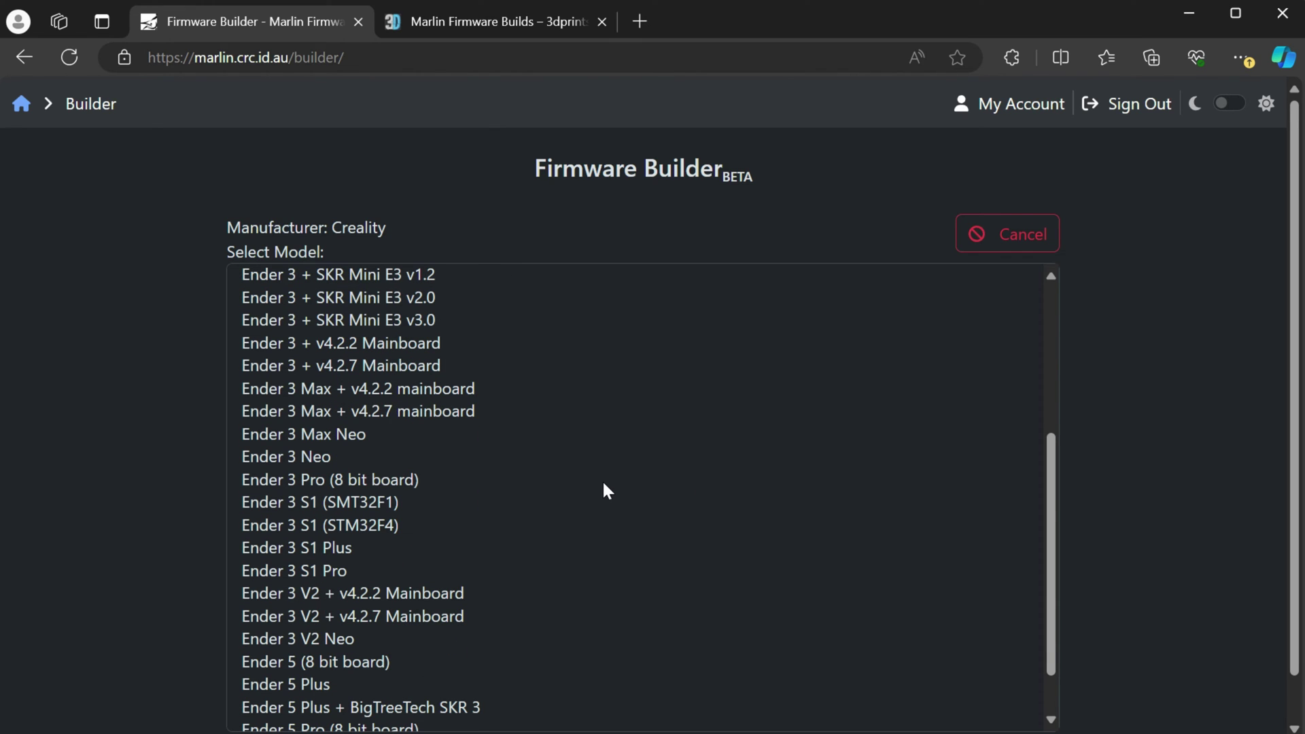
pyautogui.scroll(1, 543, 469)
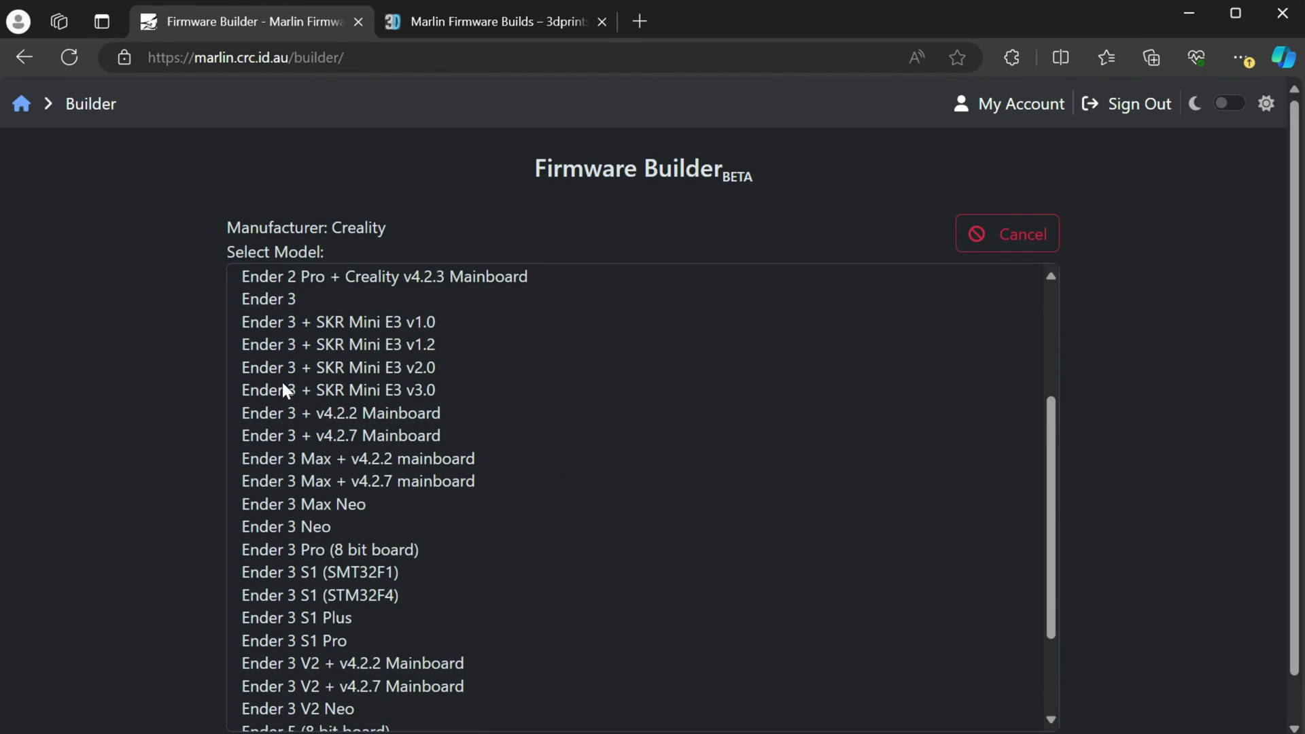
pyautogui.click(425, 373)
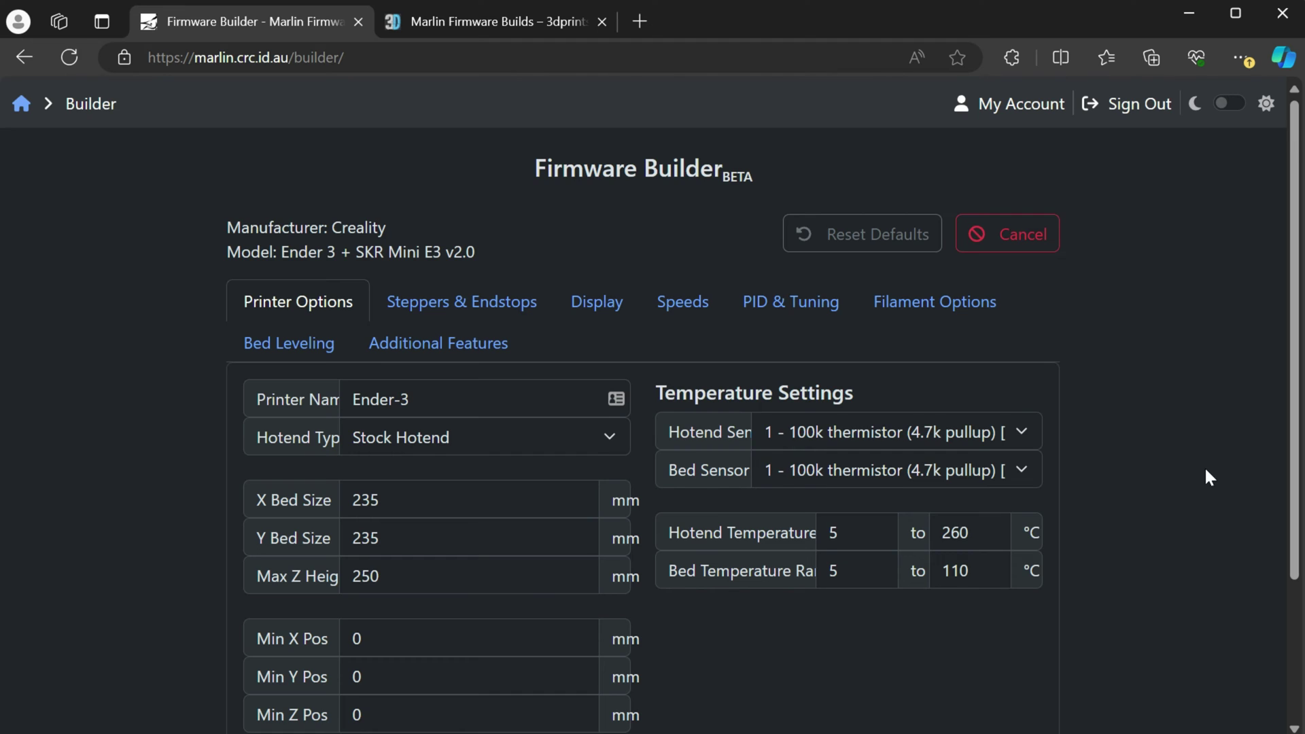
# Step: Leave the hotend type at Stock Hotend and move to the Steppers & Endstops settings
pyautogui.scroll(-1, 1204, 466)
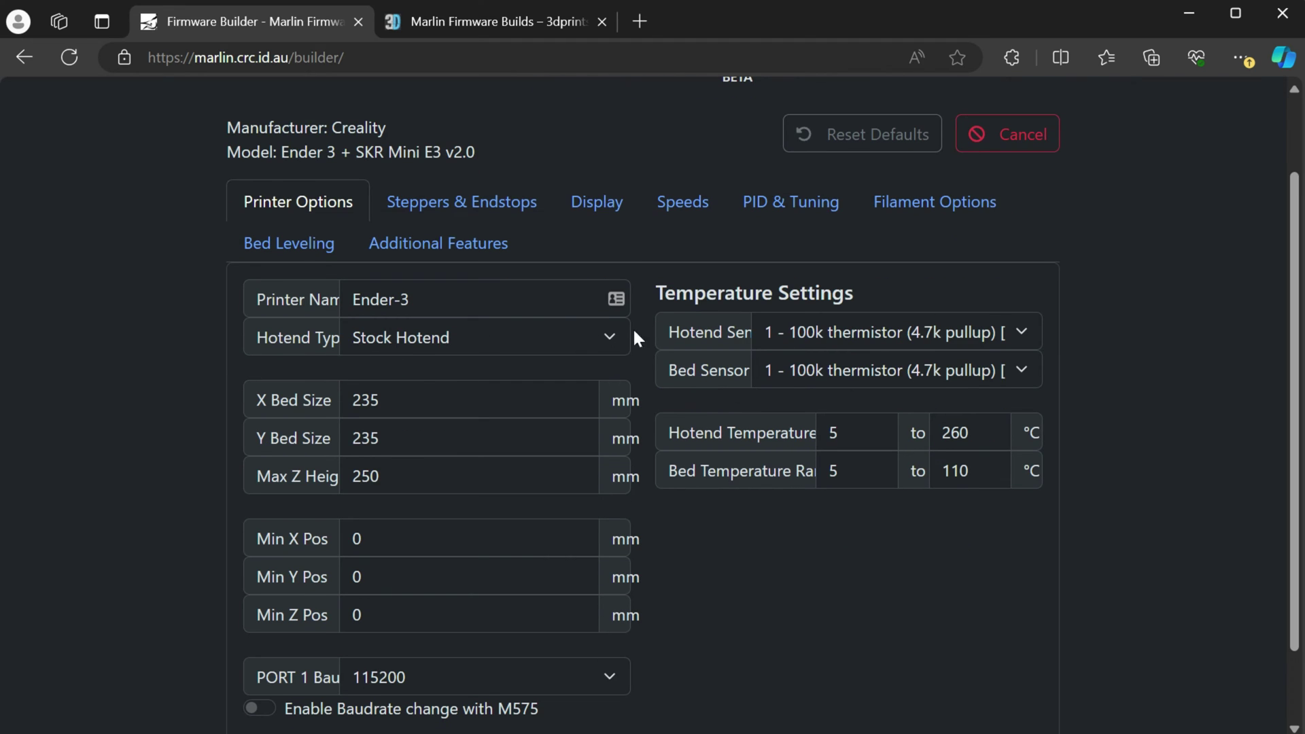
pyautogui.scroll(-1, 909, 632)
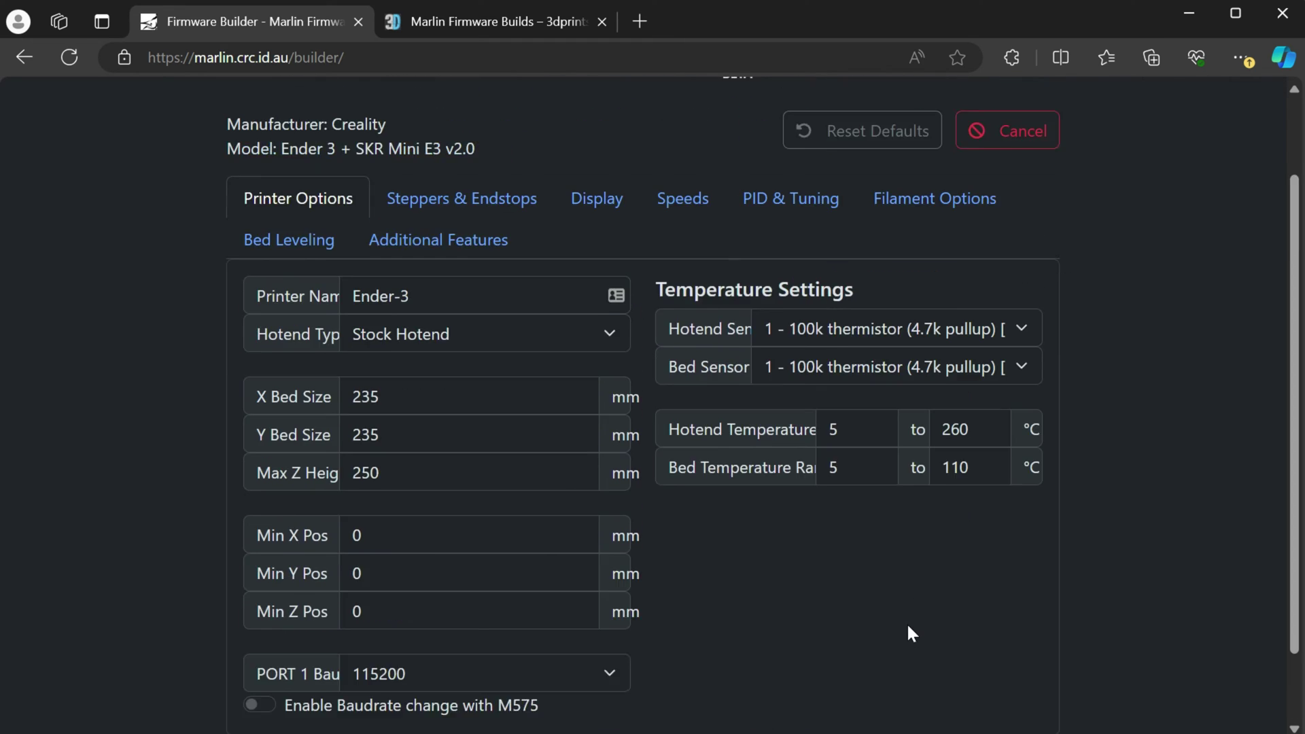
pyautogui.scroll(2, 904, 621)
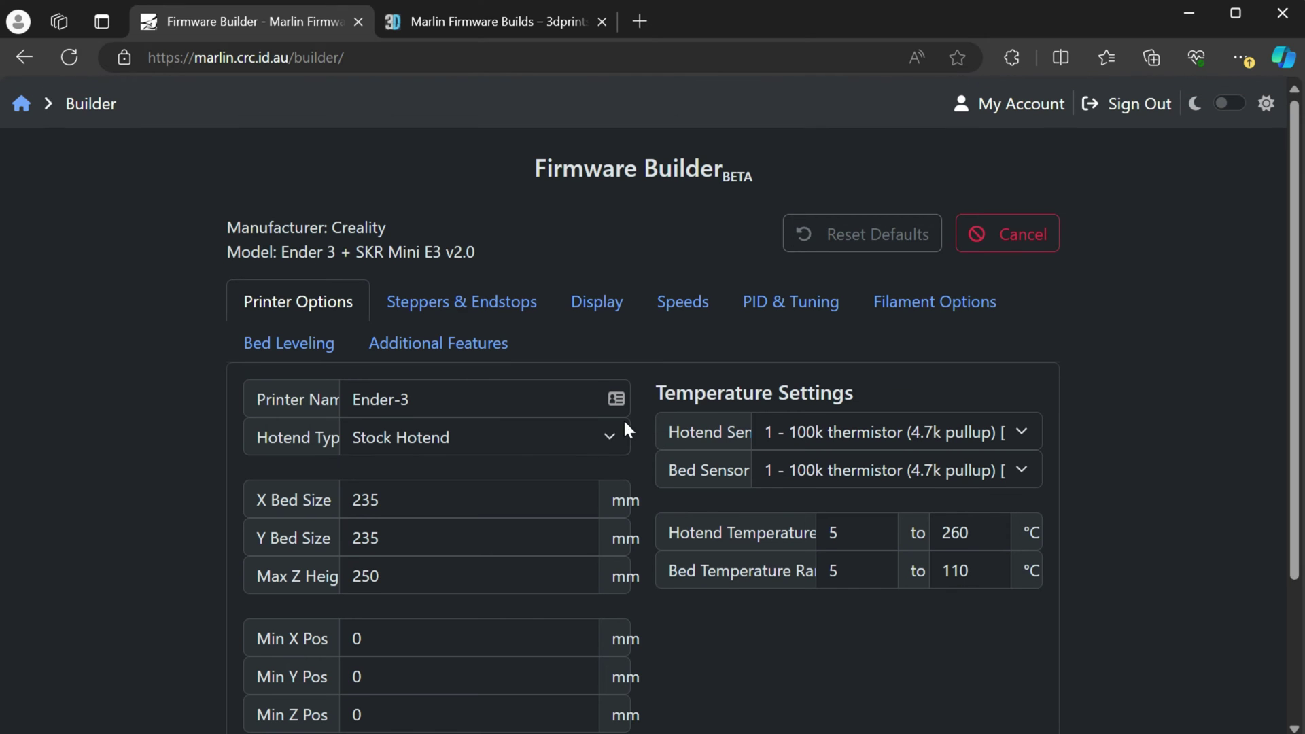
pyautogui.click(605, 434)
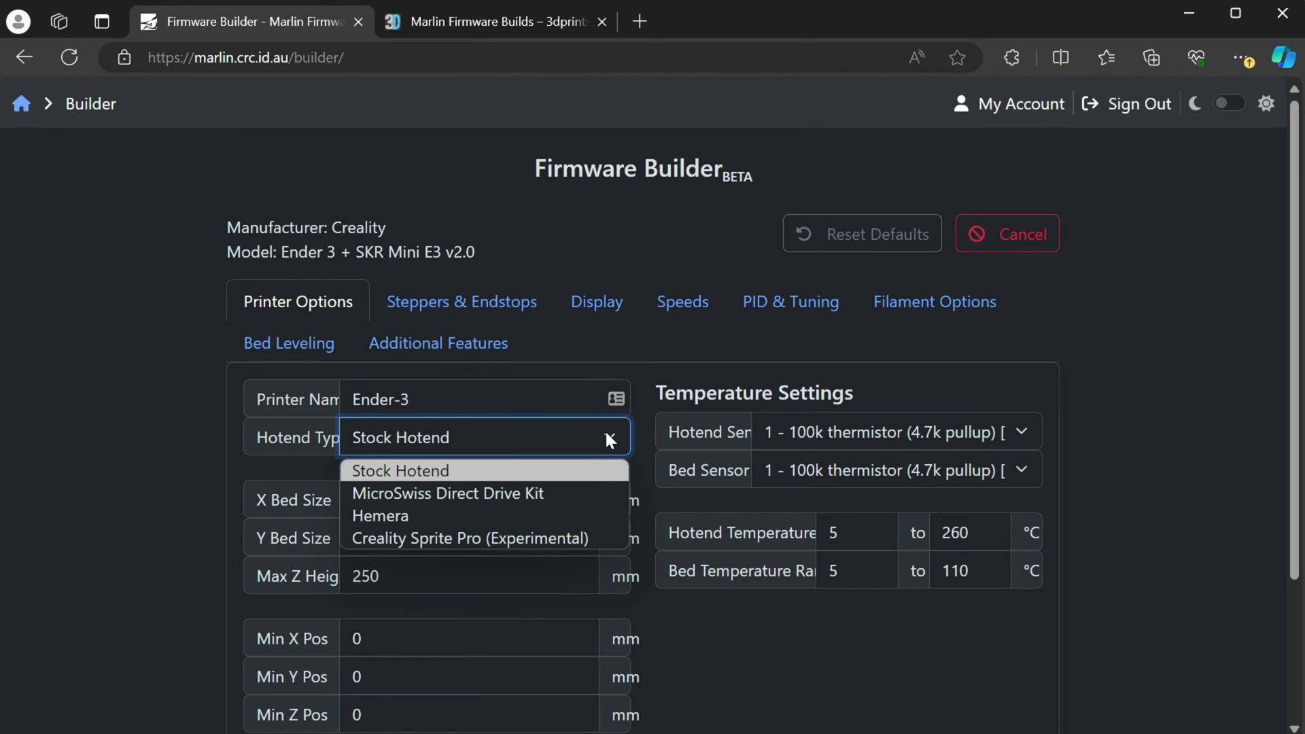
pyautogui.click(893, 707)
pyautogui.scroll(-1, 927, 541)
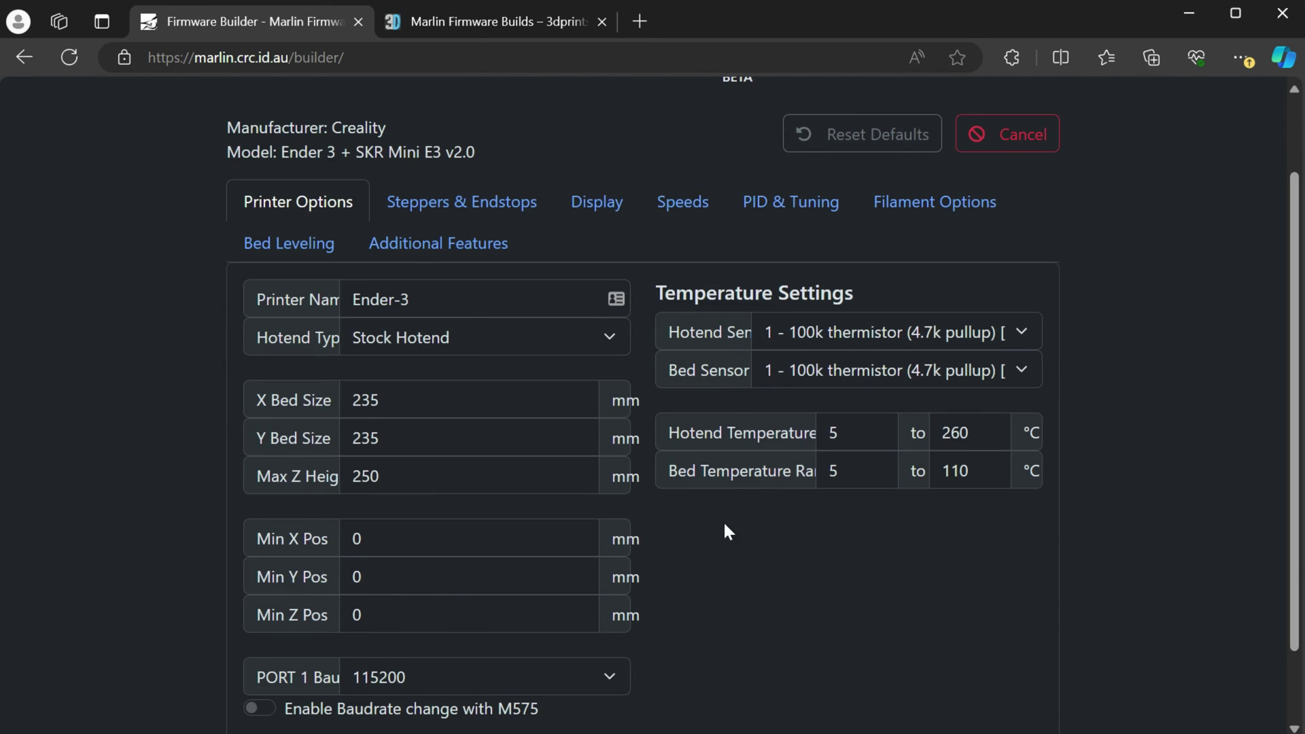
pyautogui.click(468, 208)
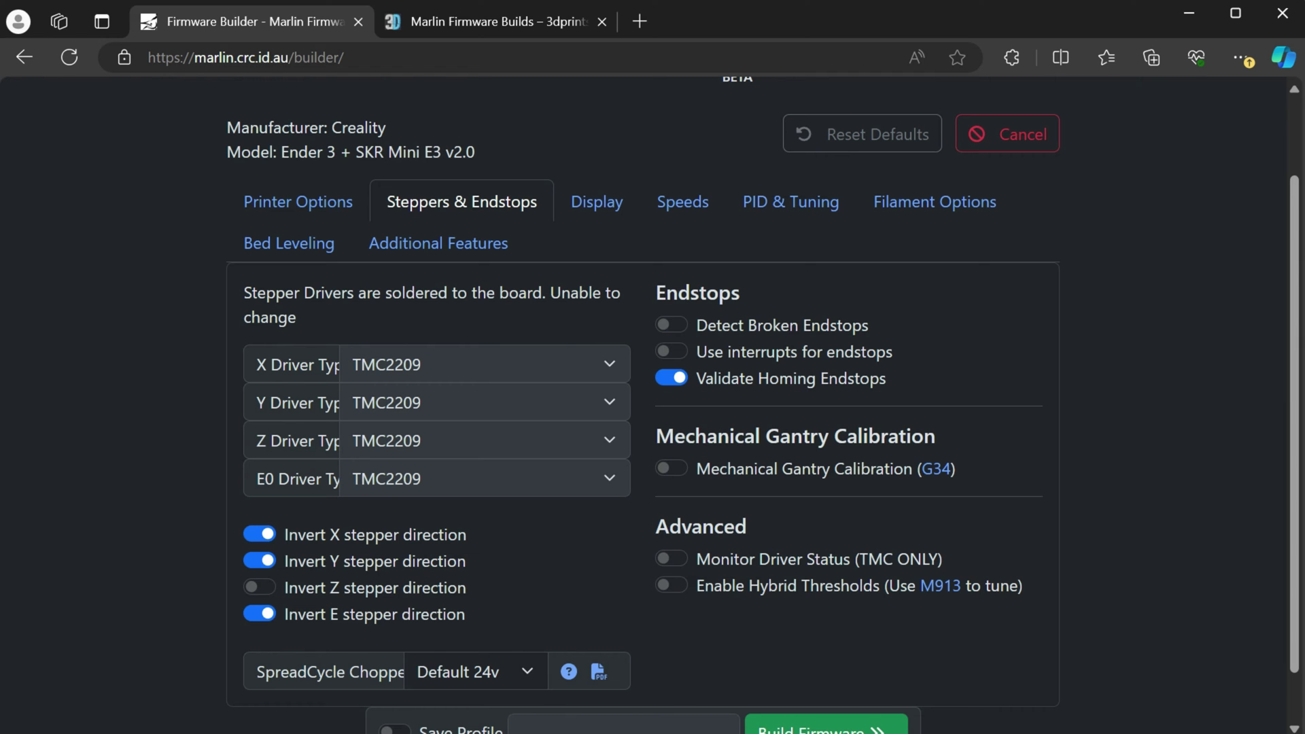
pyautogui.scroll(1, 591, 245)
# Step: Keep Creality Text screen (CR10 Stock Display) as the display
pyautogui.click(591, 244)
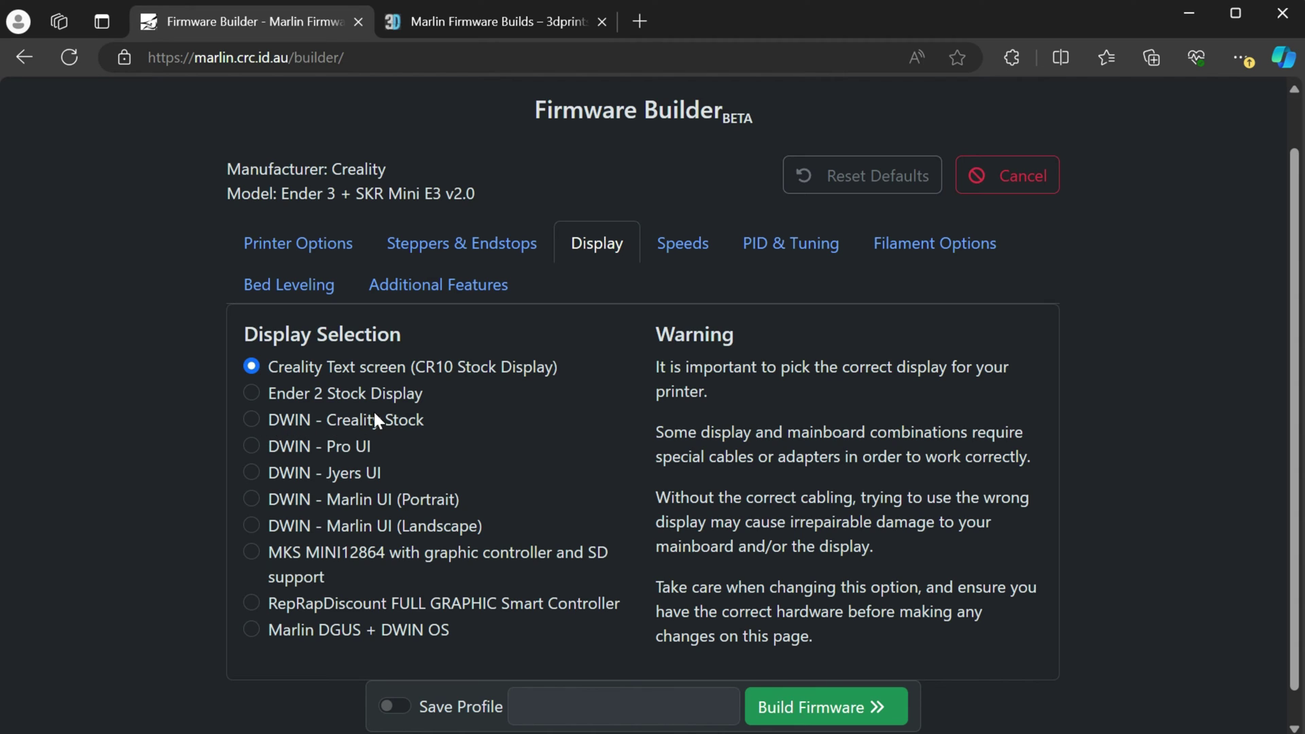
pyautogui.click(249, 416)
pyautogui.click(252, 366)
# Step: Review the speed and PID settings, then view the filament runout sensor documentation
pyautogui.click(685, 243)
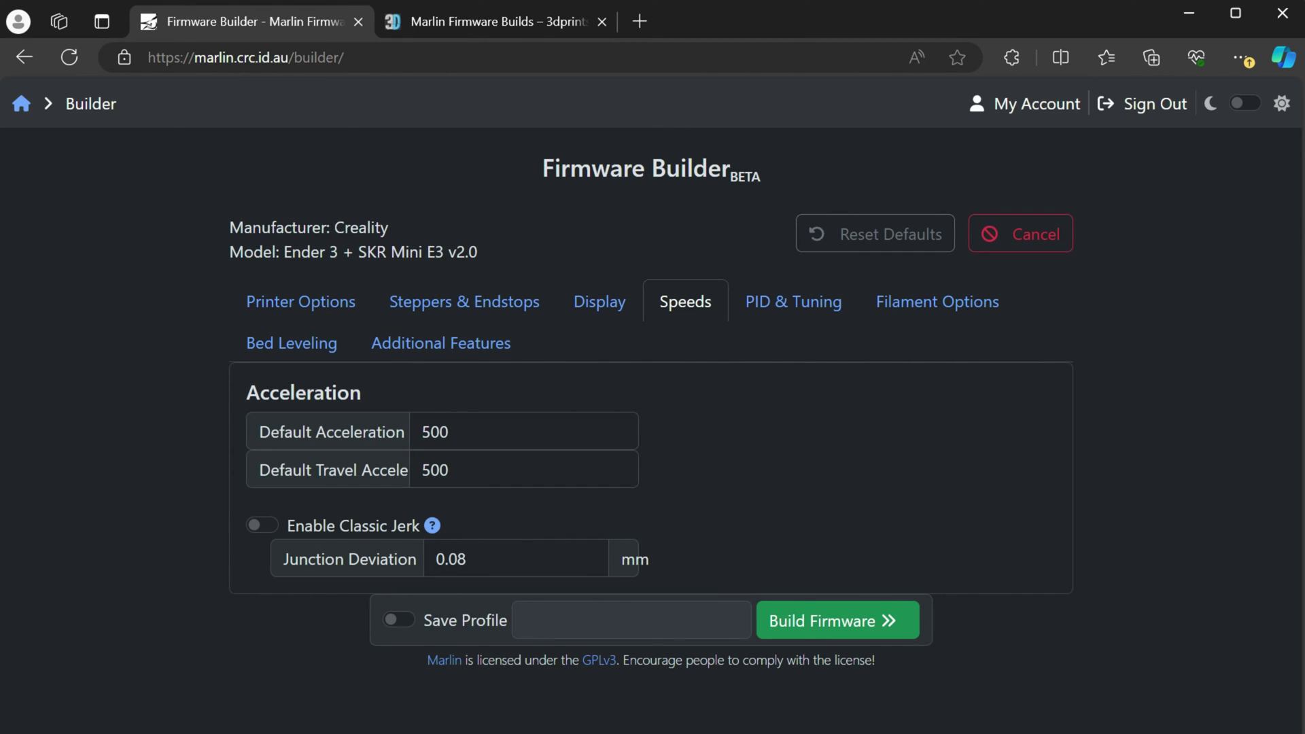
pyautogui.click(793, 314)
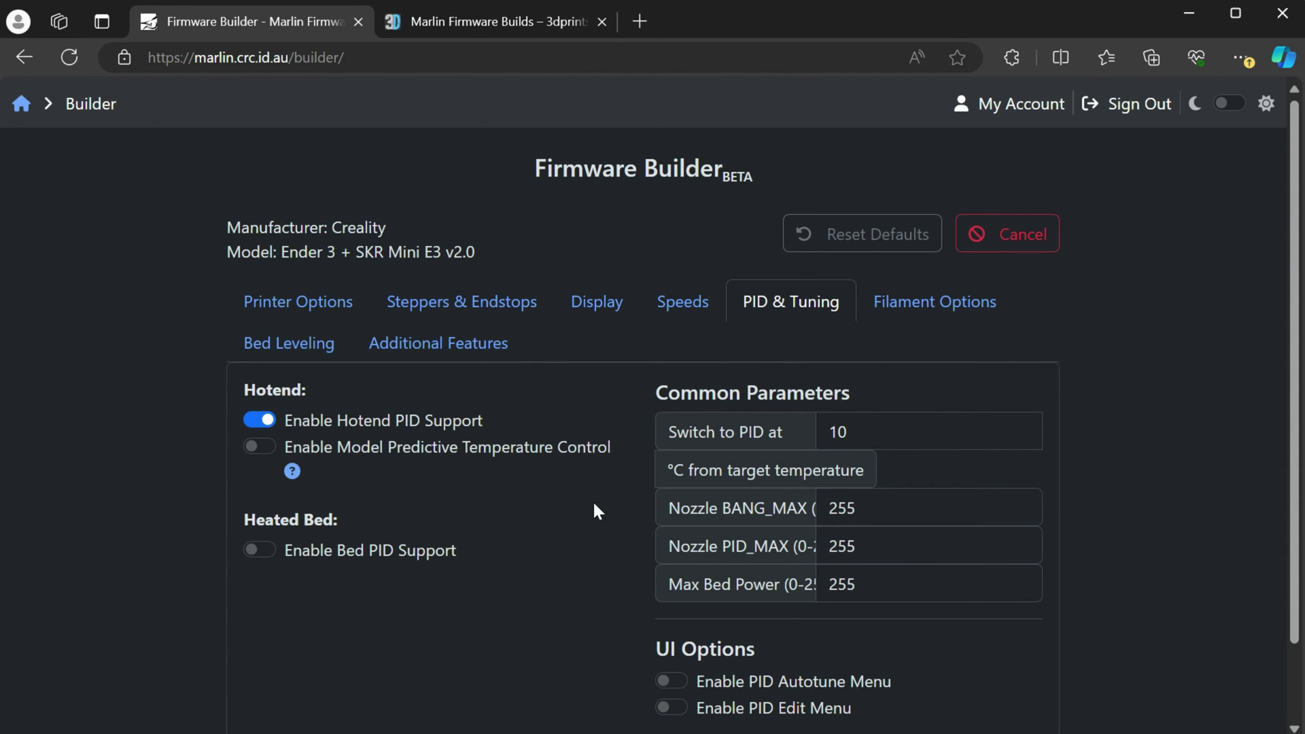
pyautogui.press('Right')
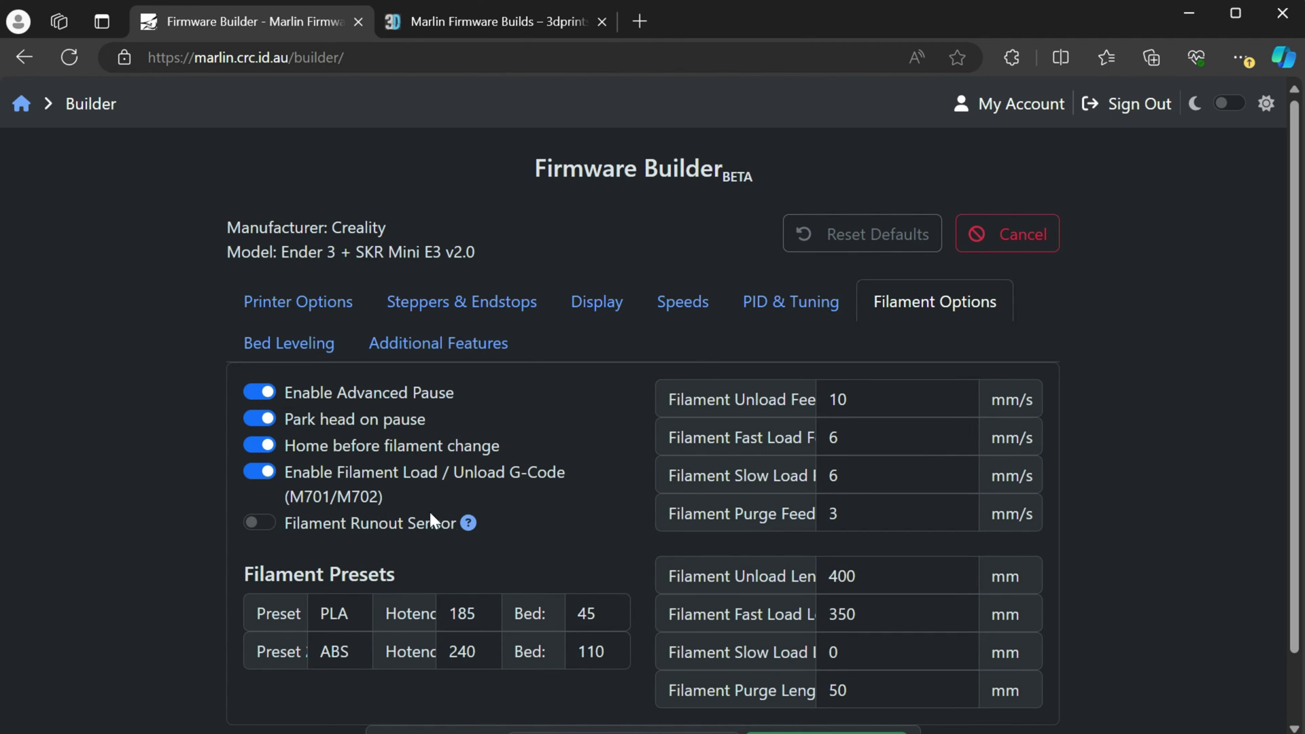
pyautogui.click(468, 523)
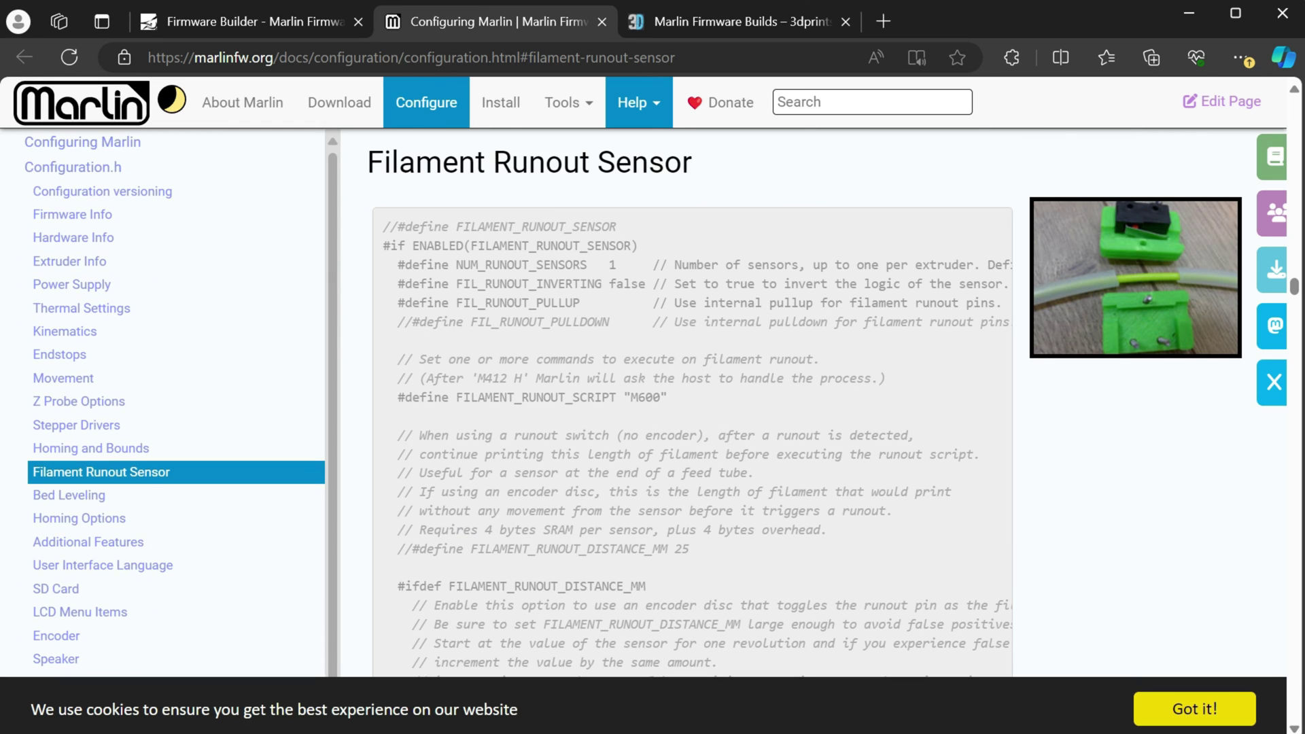
pyautogui.click(601, 22)
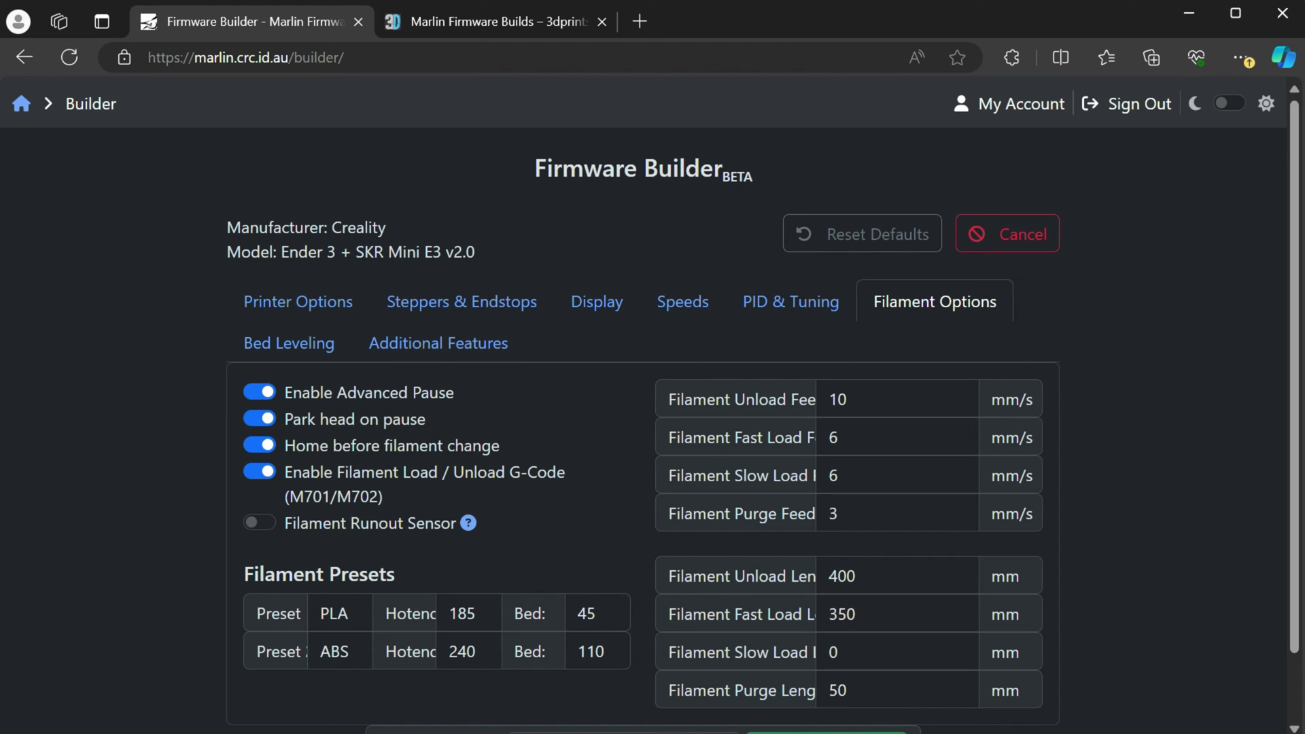
pyautogui.scroll(-2, 580, 516)
# Step: Turn on the Filament Runout Sensor and go to the Bed Leveling settings
pyautogui.scroll(2, 562, 474)
pyautogui.click(258, 523)
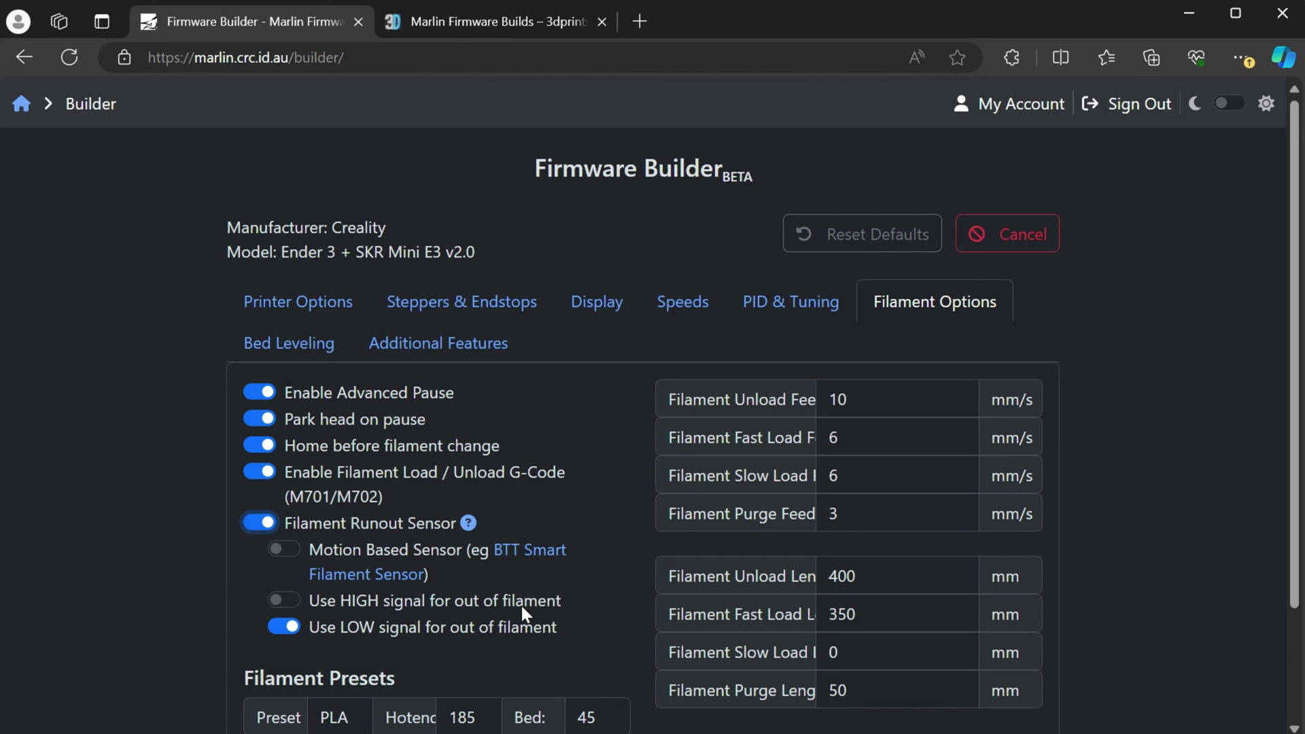
pyautogui.click(299, 345)
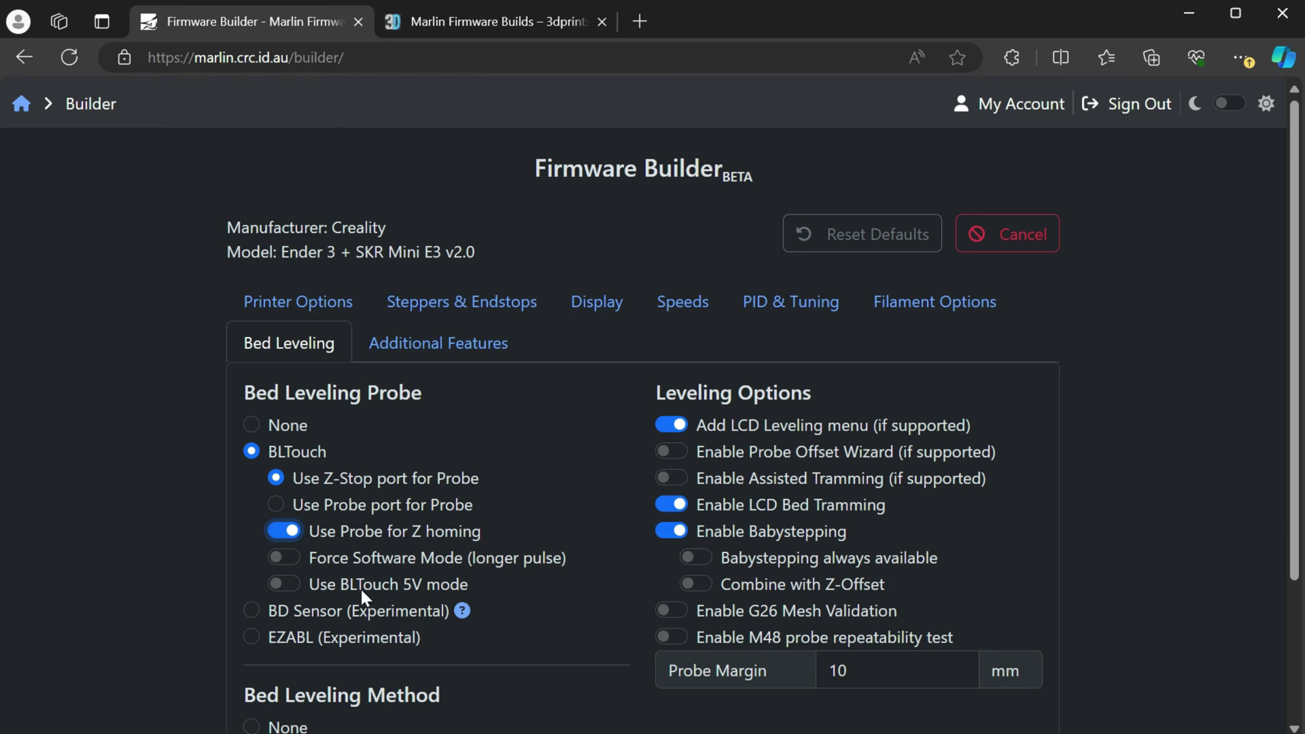
# Step: Use Bilinear Bed Leveling with grid size 3, enabling the probe offset wizard and always-available babystepping
pyautogui.scroll(-3, 516, 588)
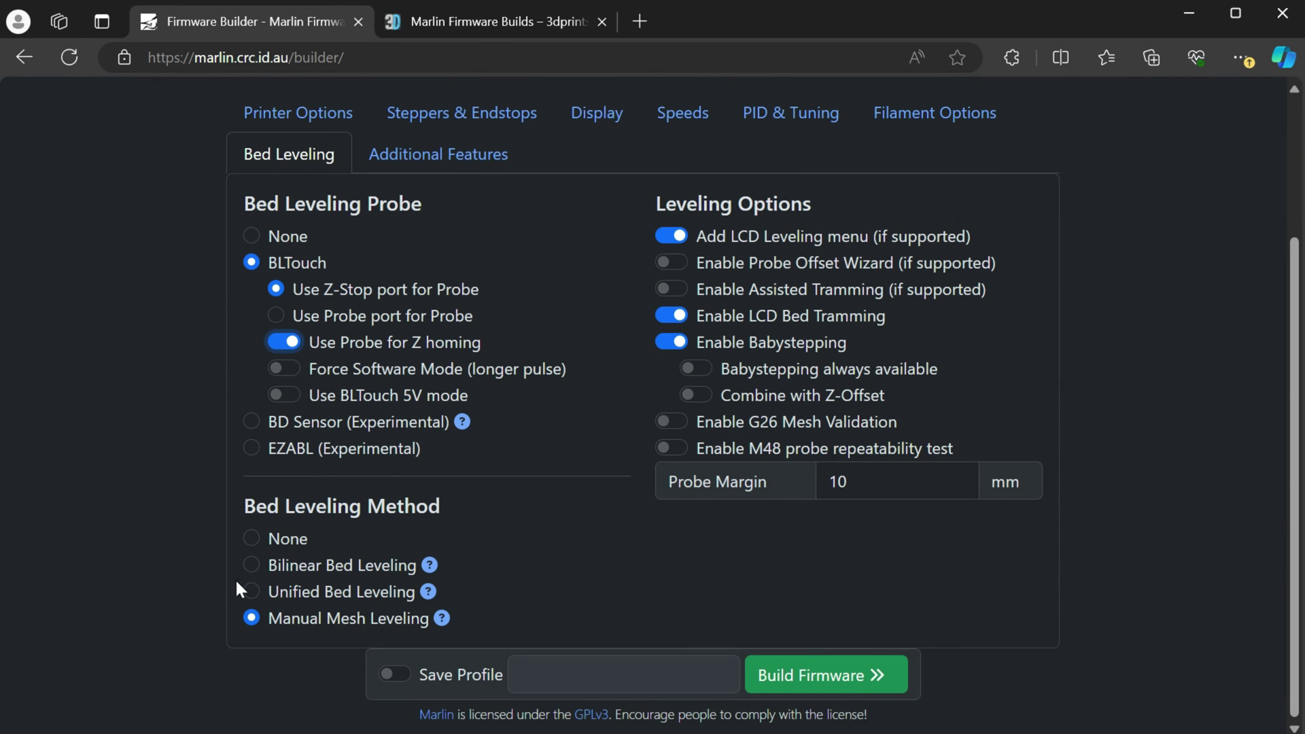
pyautogui.click(252, 566)
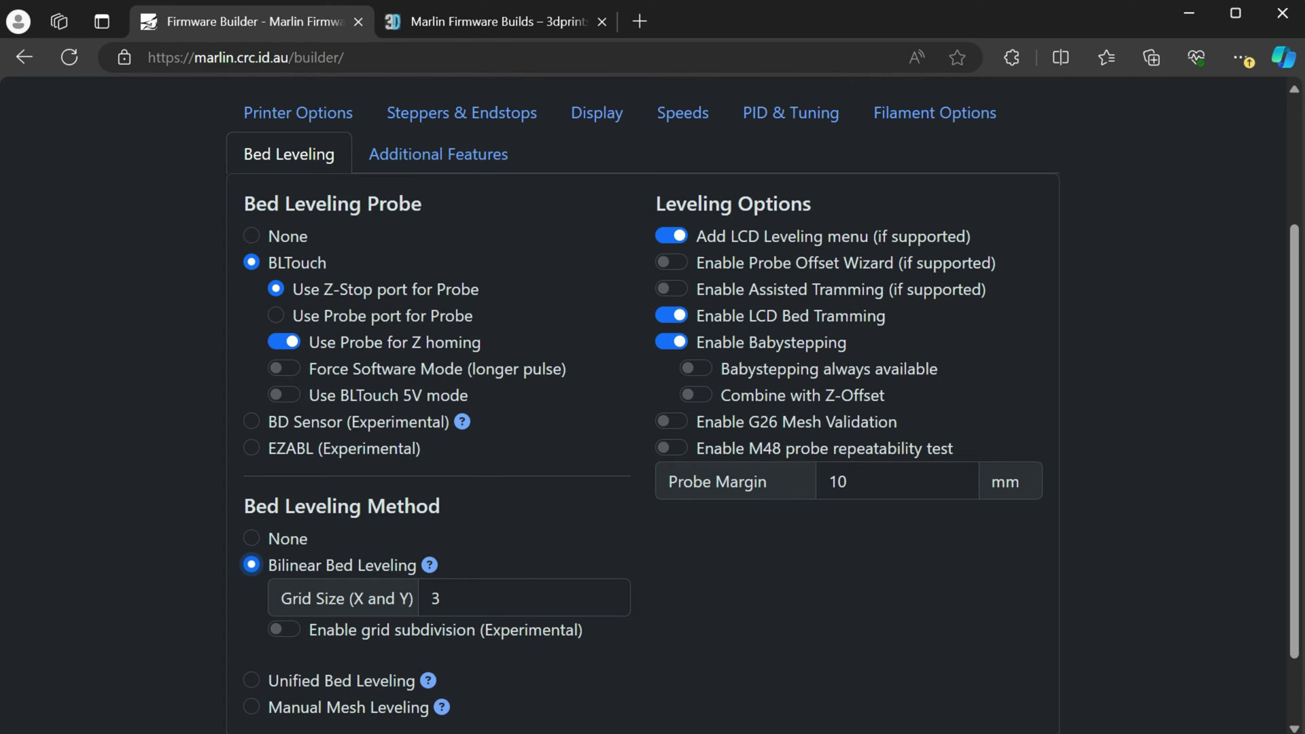
pyautogui.press('Tab')
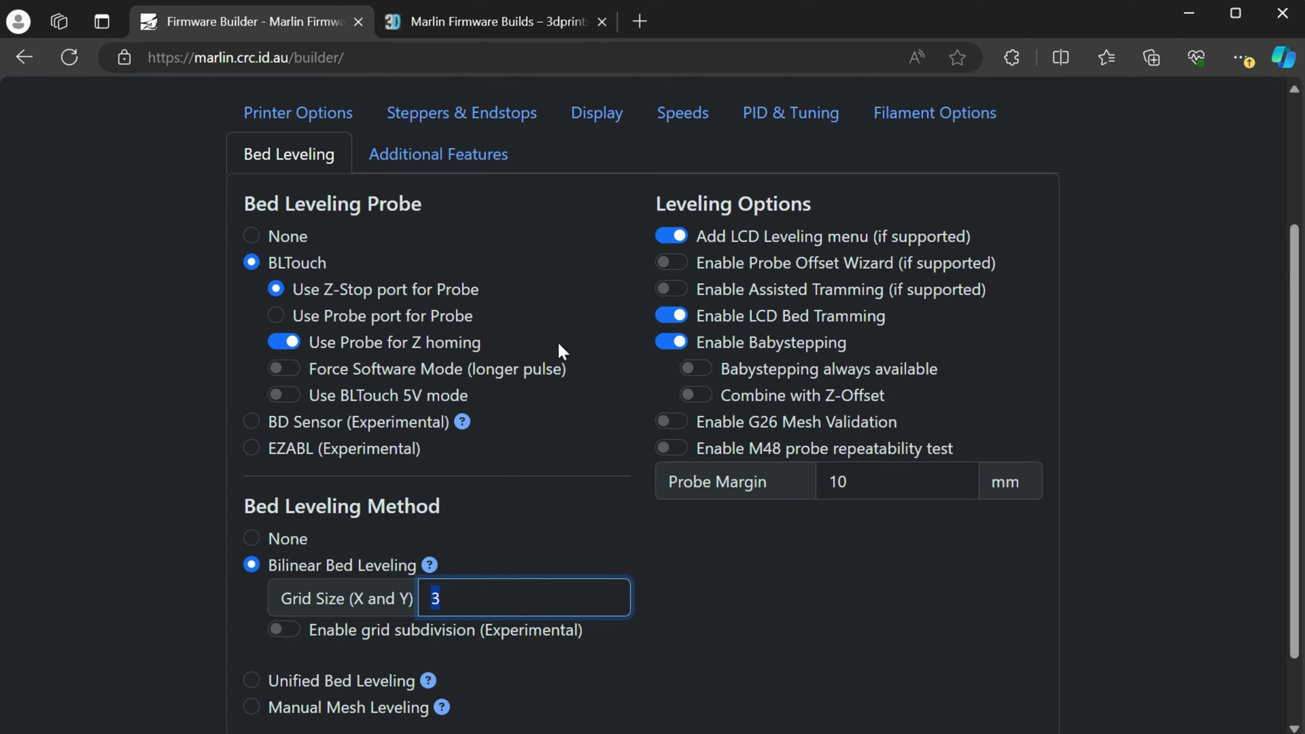
pyautogui.click(672, 264)
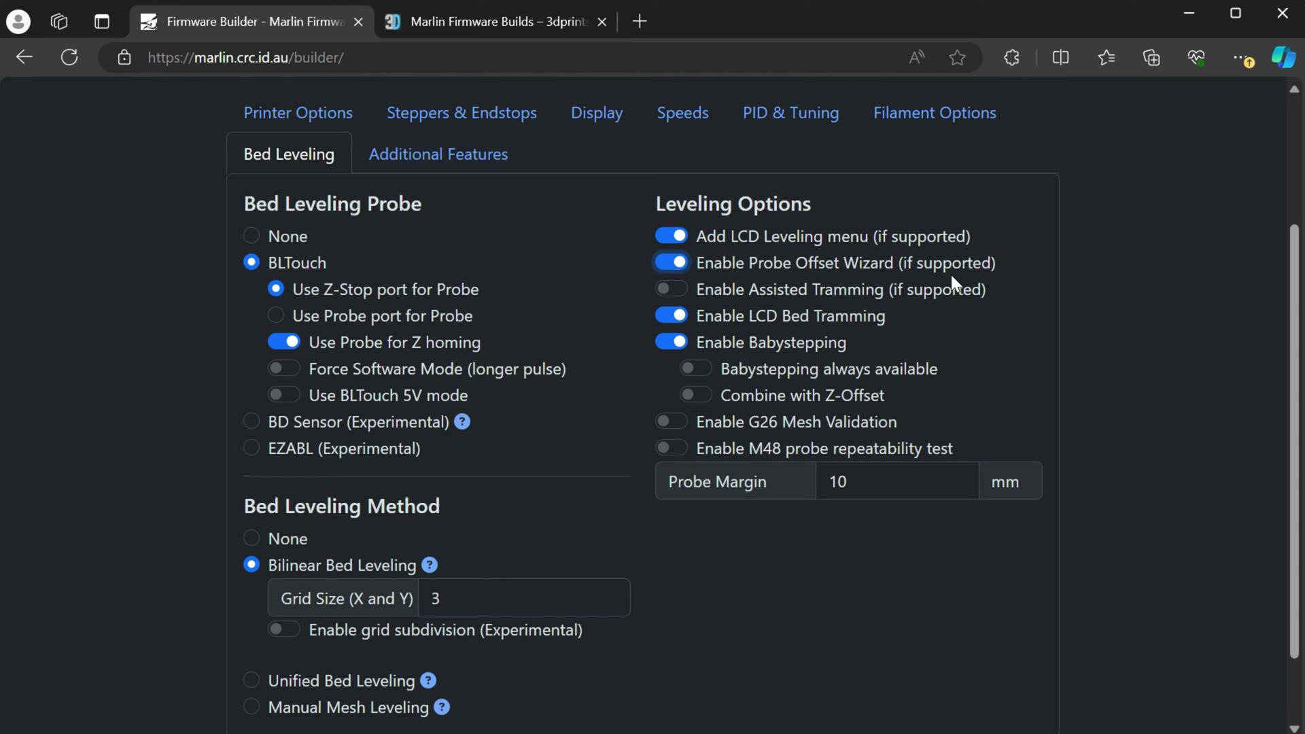
pyautogui.click(696, 370)
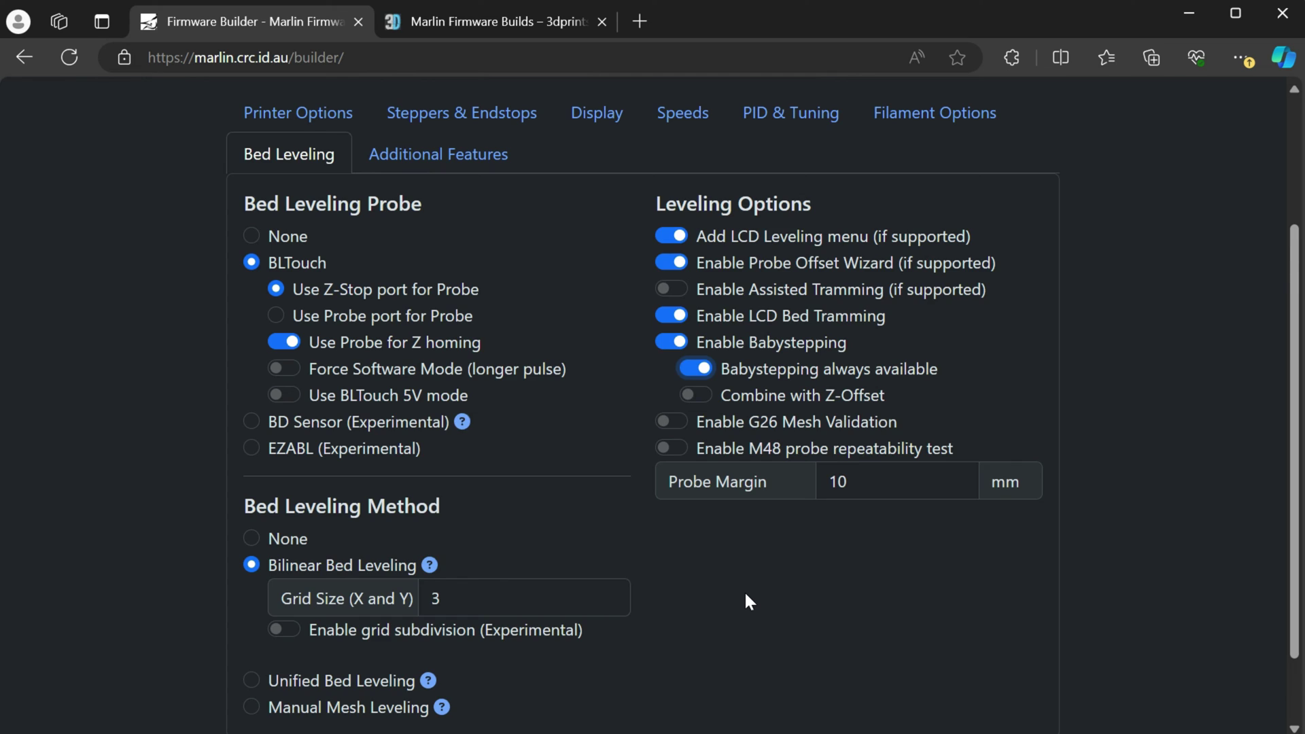
pyautogui.scroll(-2, 748, 602)
pyautogui.scroll(3, 731, 487)
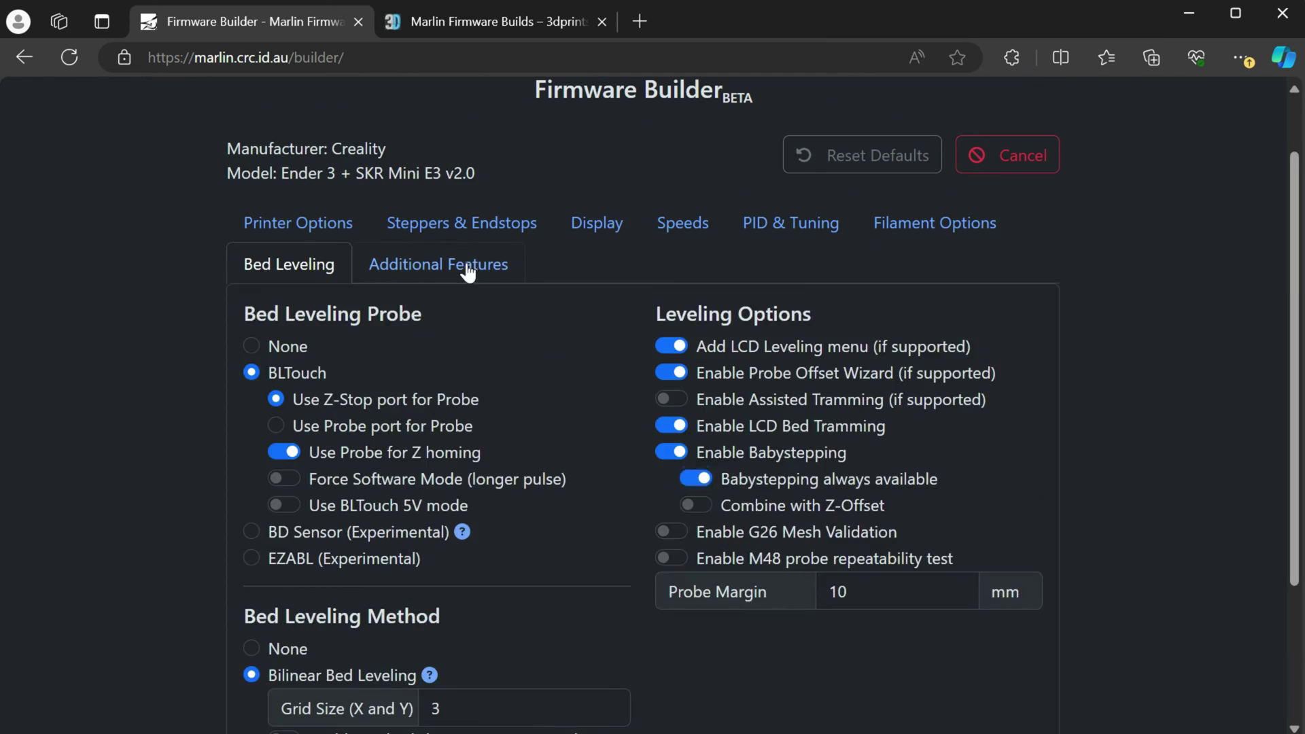
pyautogui.click(464, 269)
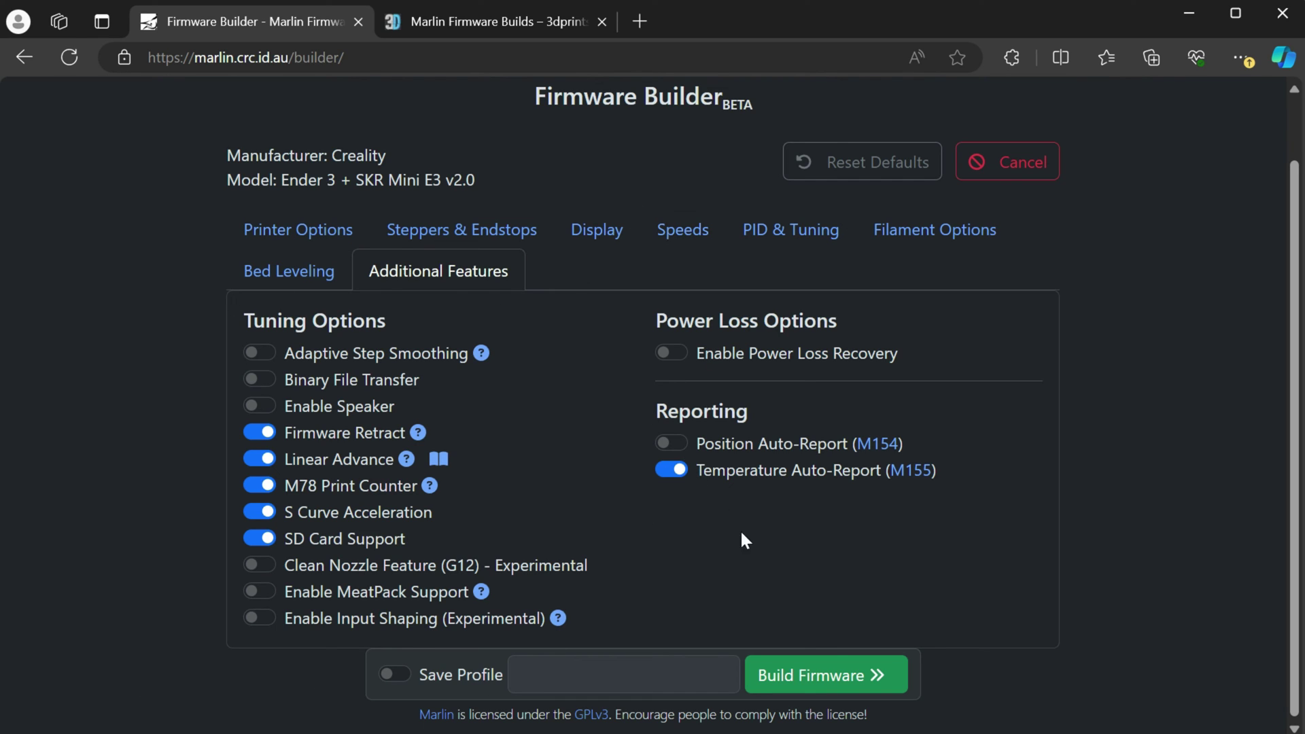
# Step: Submit the firmware for building and wait until build 333ebfd4 shows Complete
pyautogui.click(807, 676)
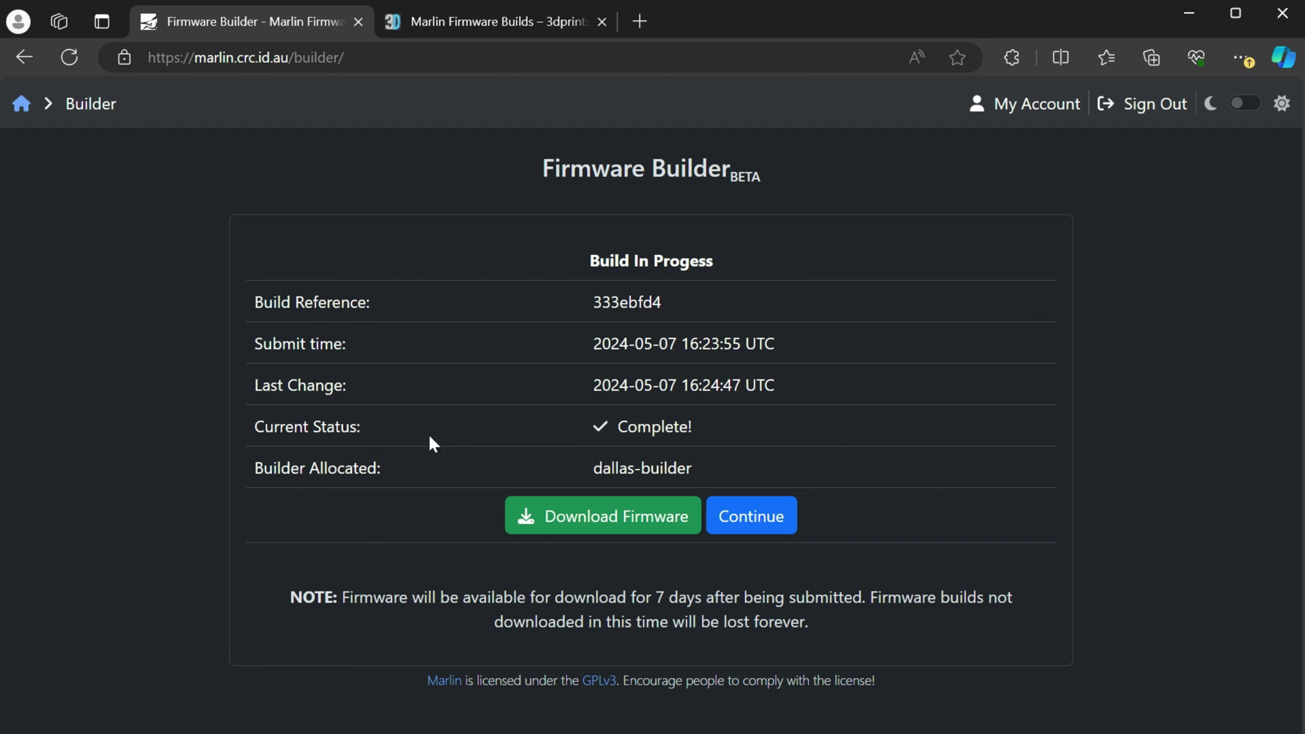
# Step: Download the finished Ender 3 + SKR Mini E3 v2.0 firmware .bin file
pyautogui.click(605, 523)
# Step: Go on to the builds list and highlight the note about the 7-day download window
pyautogui.click(757, 519)
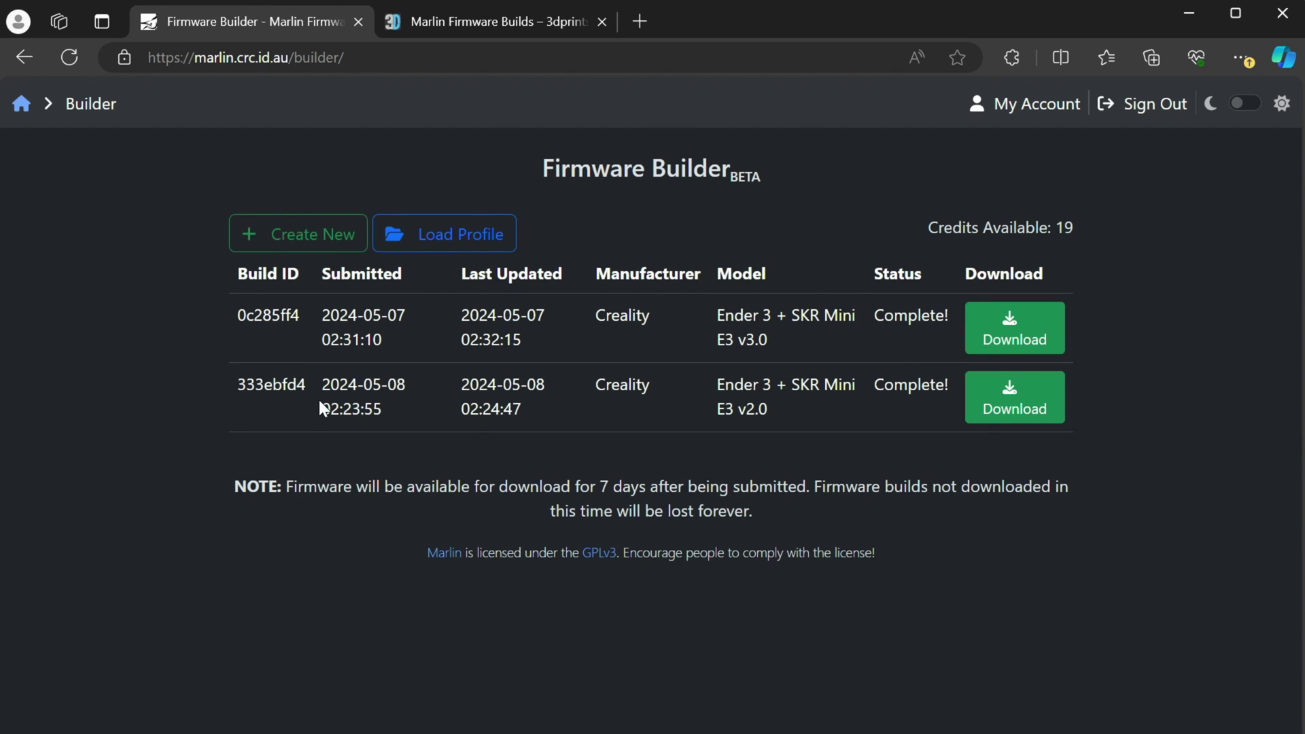
pyautogui.doubleClick(723, 510)
pyautogui.moveTo(590, 487); pyautogui.dragTo(789, 486)
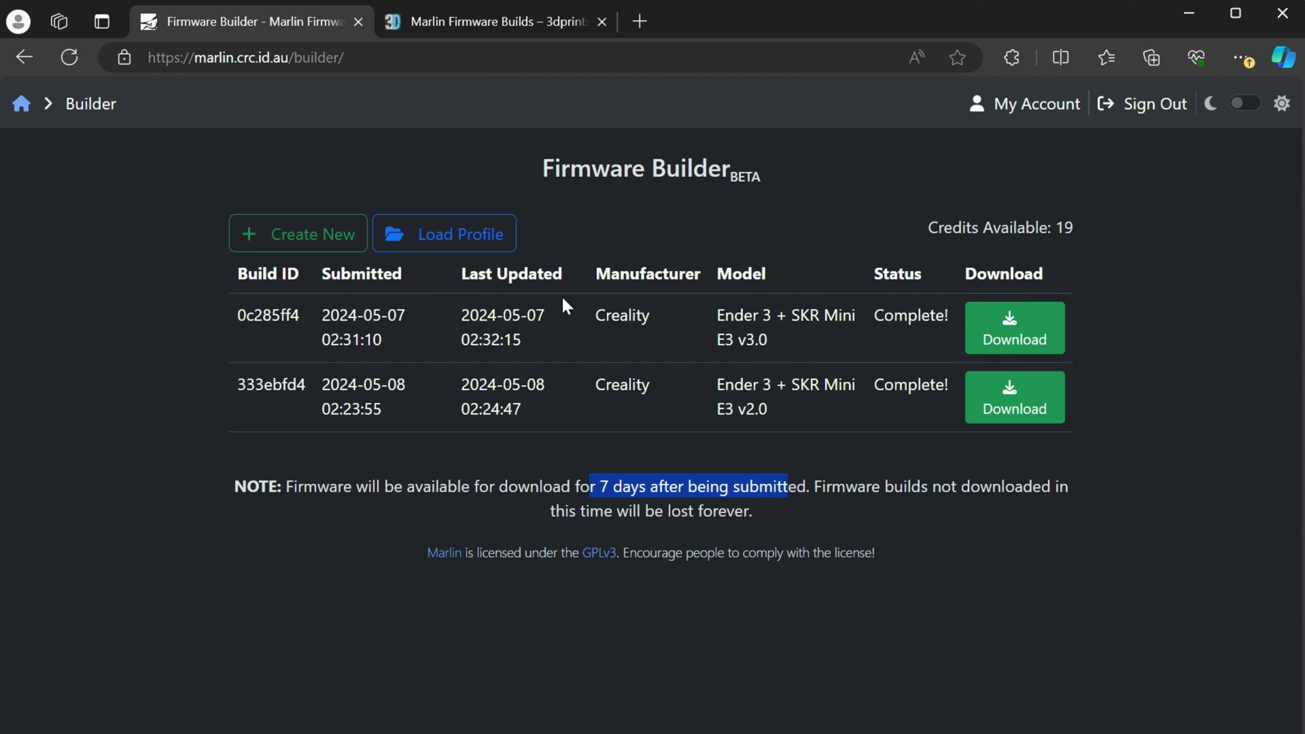